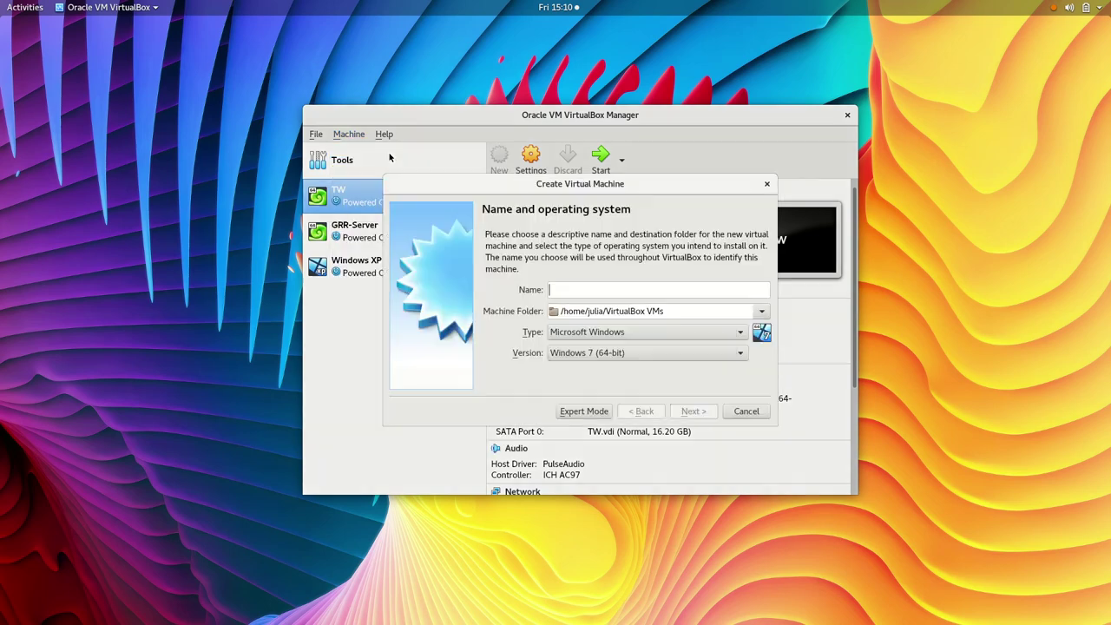
Step: Name the new VM Debian9 (Linux, Debian 32-bit) and keep 1024 MB of memory
{"action": "type", "text": "Debian9"}
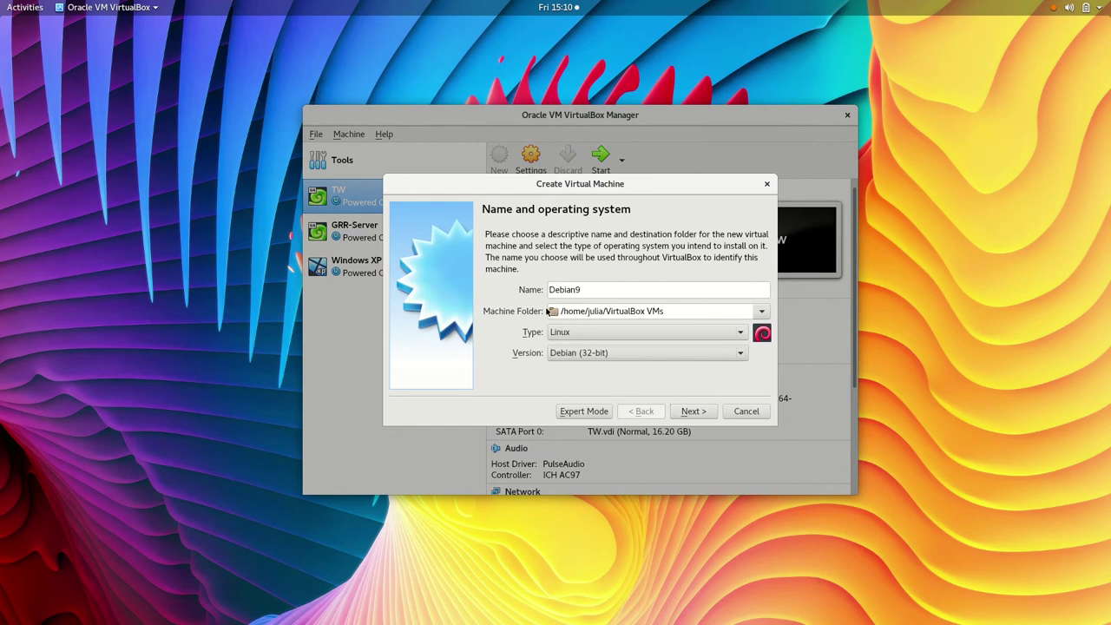
{"action": "left_click", "coordinate": [705, 412]}
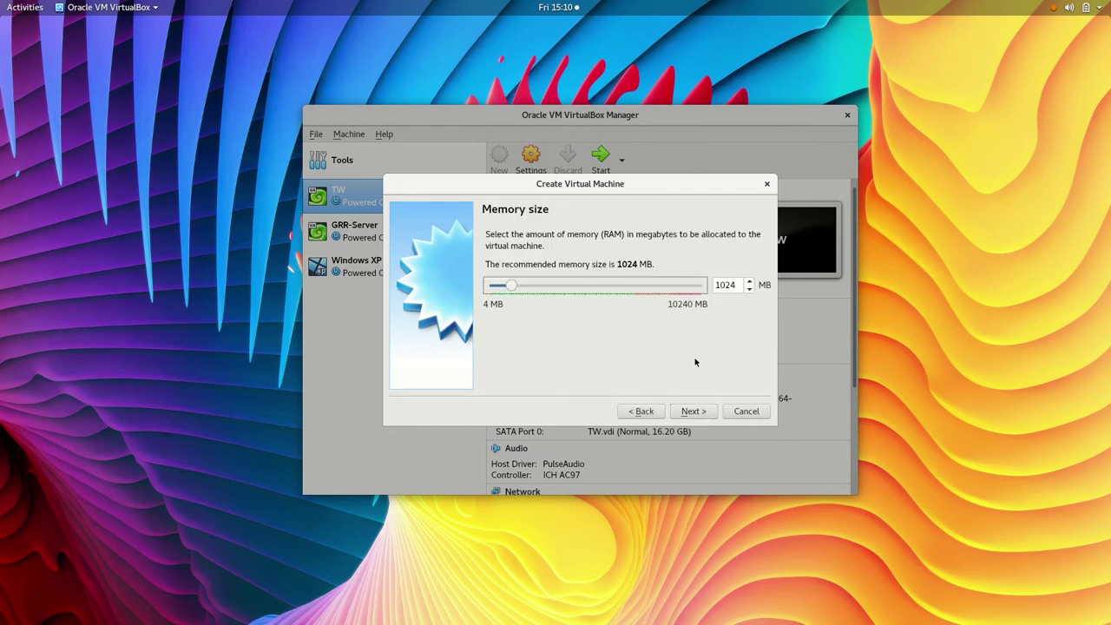
{"action": "left_click", "coordinate": [694, 413]}
Step: Give Debian9 a new dynamically allocated 12 GB VDI hard disk
{"action": "left_click", "coordinate": [695, 413]}
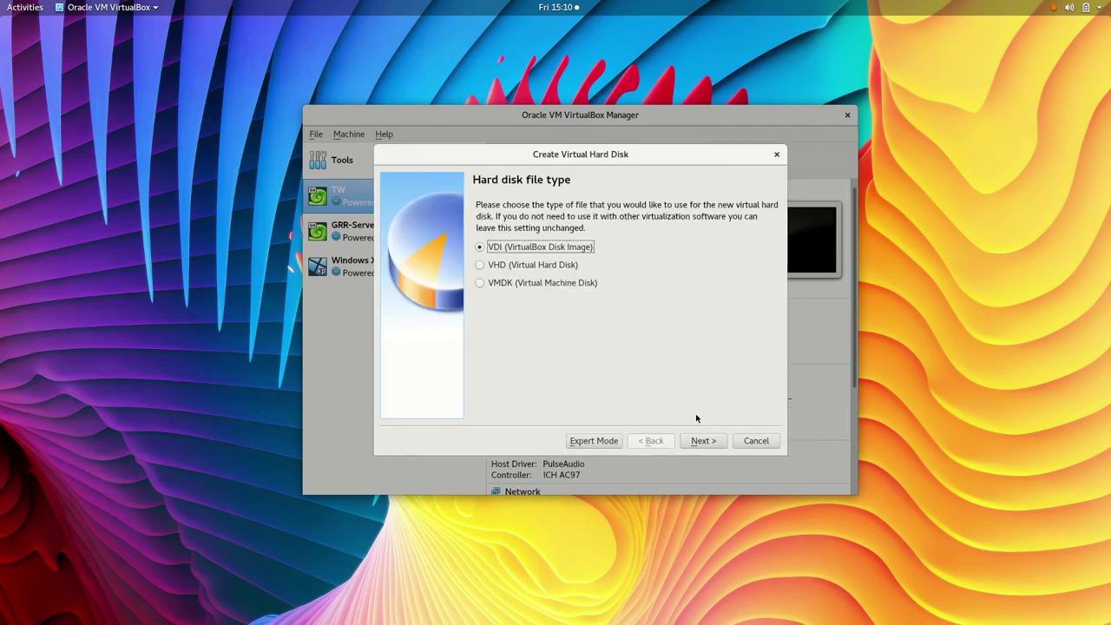
{"action": "left_click", "coordinate": [704, 446]}
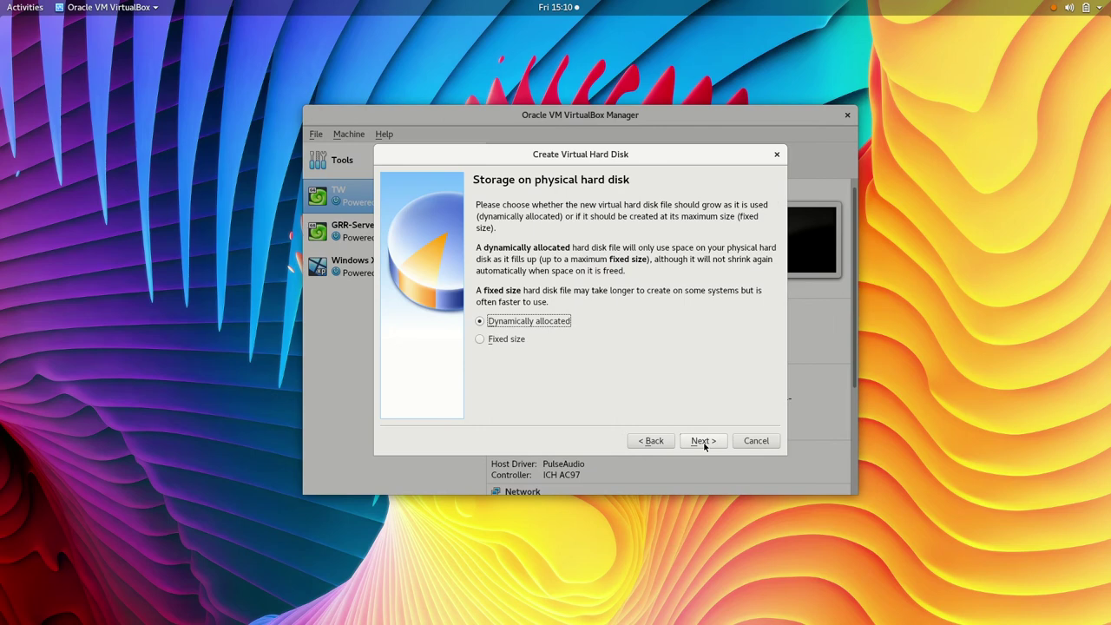
{"action": "left_click", "coordinate": [703, 441]}
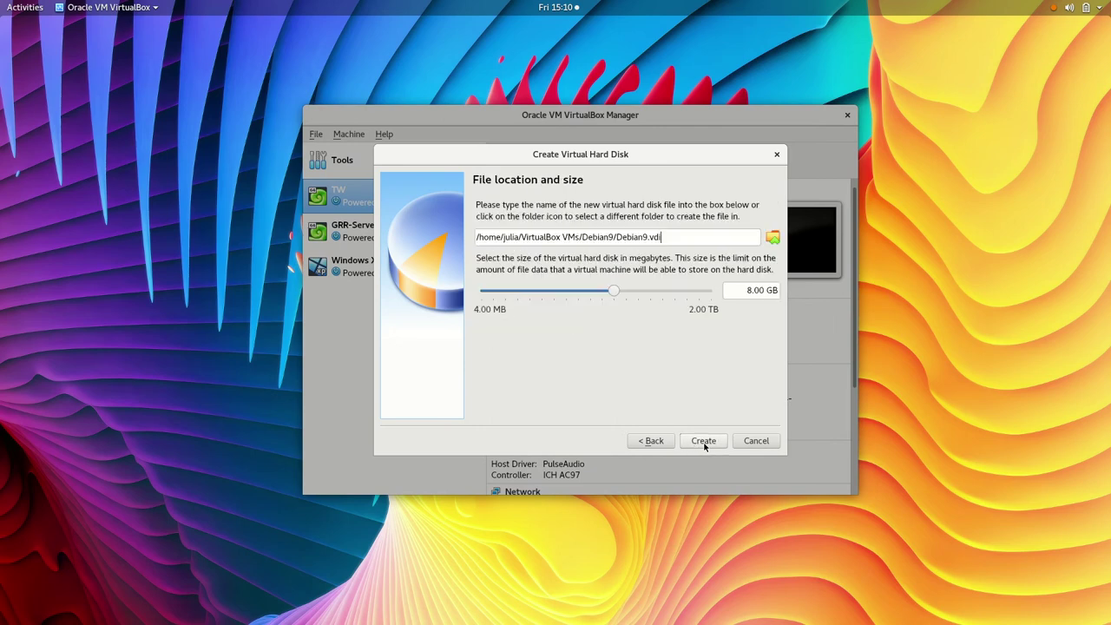
{"action": "double_click", "coordinate": [750, 293]}
{"action": "type", "text": "12"}
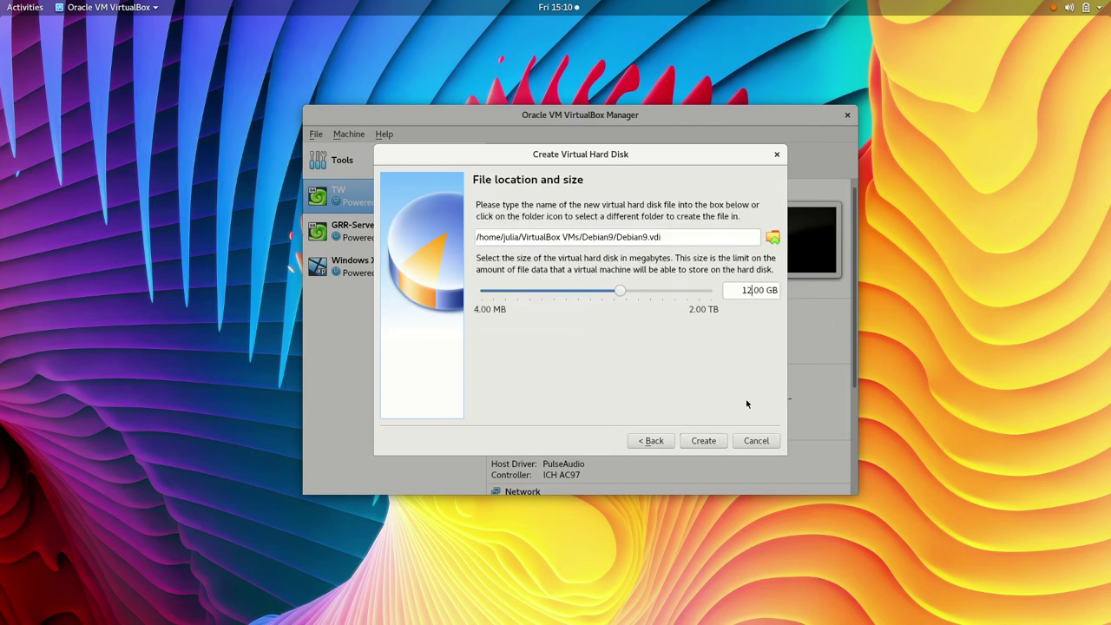
{"action": "left_click", "coordinate": [703, 441]}
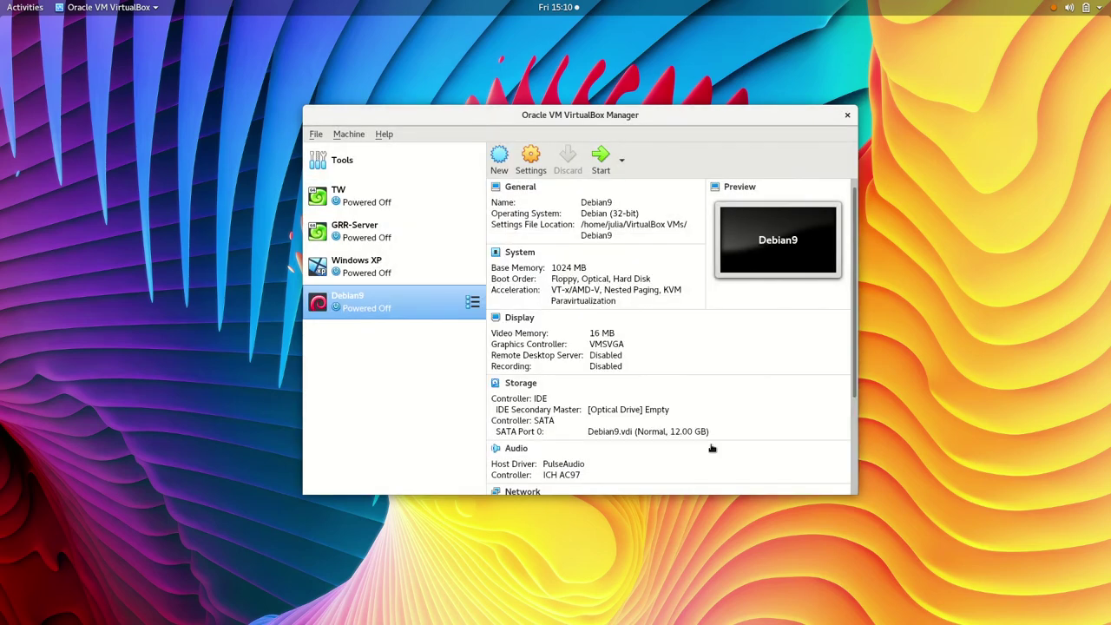
Step: In System settings, disable floppy boot and move Optical, then Hard Disk, to the top of the boot order
{"action": "left_click", "coordinate": [531, 160]}
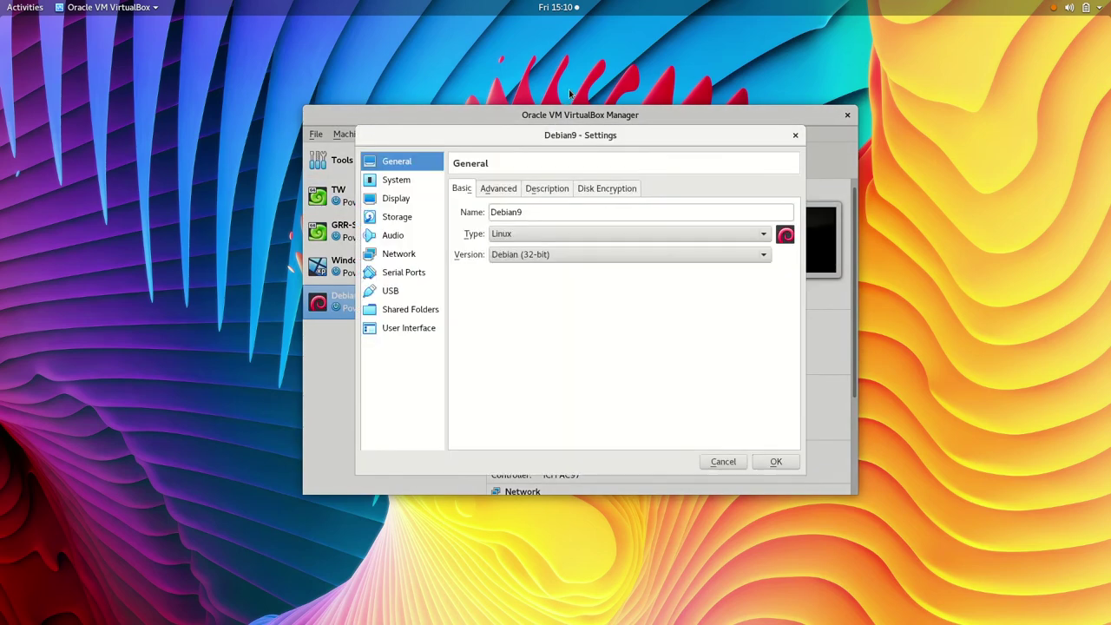
{"action": "left_click", "coordinate": [401, 179]}
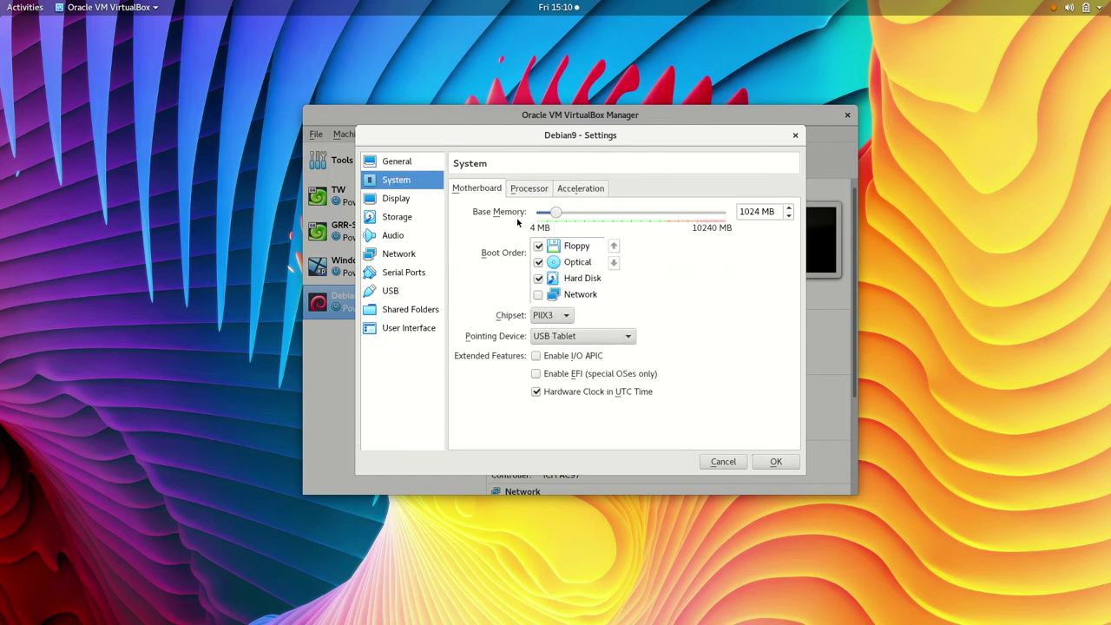
{"action": "left_click", "coordinate": [537, 247]}
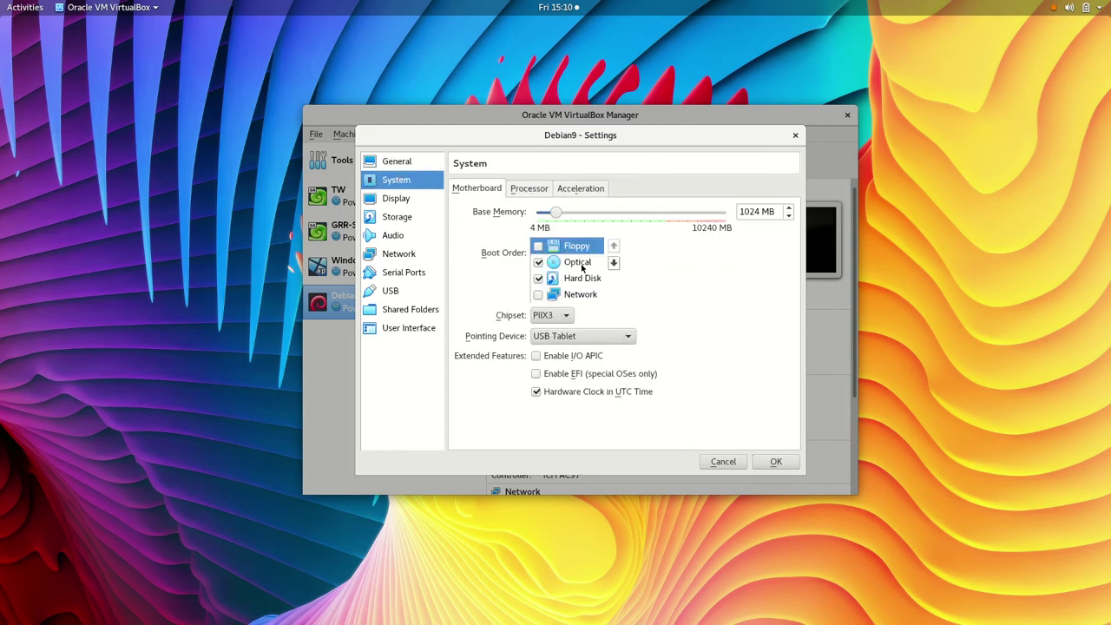
{"action": "left_click", "coordinate": [580, 265]}
{"action": "left_click", "coordinate": [613, 246]}
{"action": "left_click", "coordinate": [598, 282]}
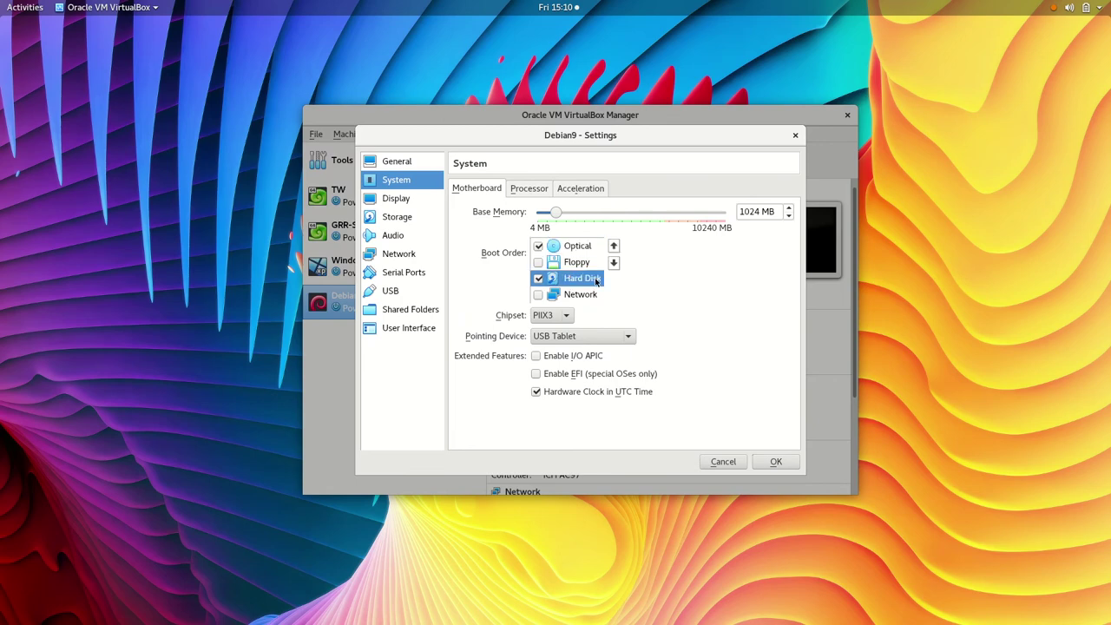
{"action": "left_click", "coordinate": [614, 246]}
{"action": "left_click", "coordinate": [533, 188]}
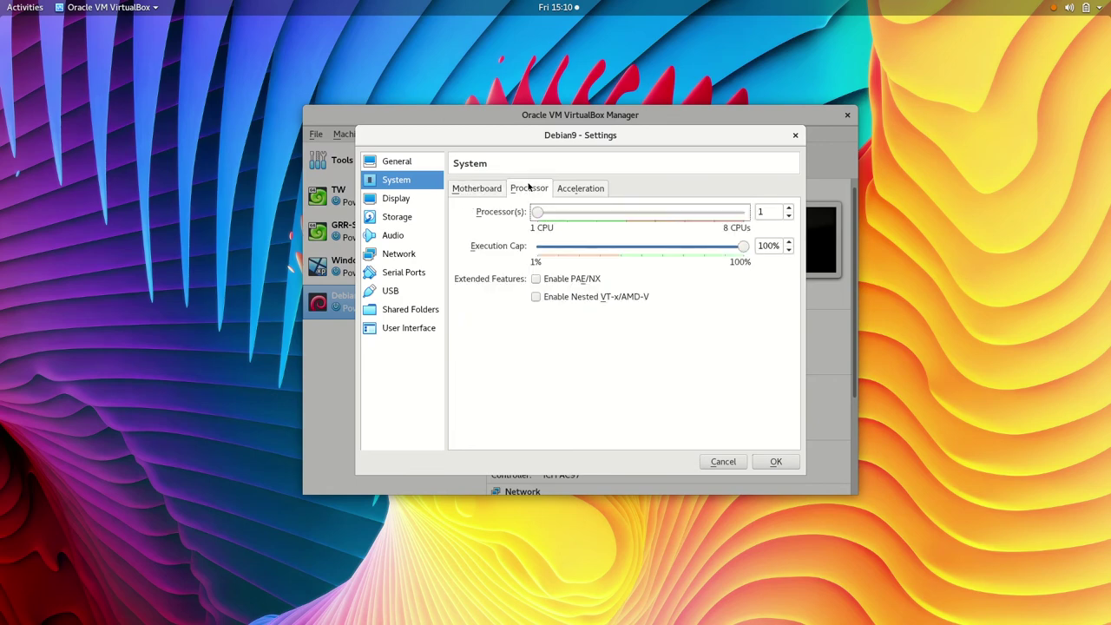
{"action": "left_click", "coordinate": [573, 189]}
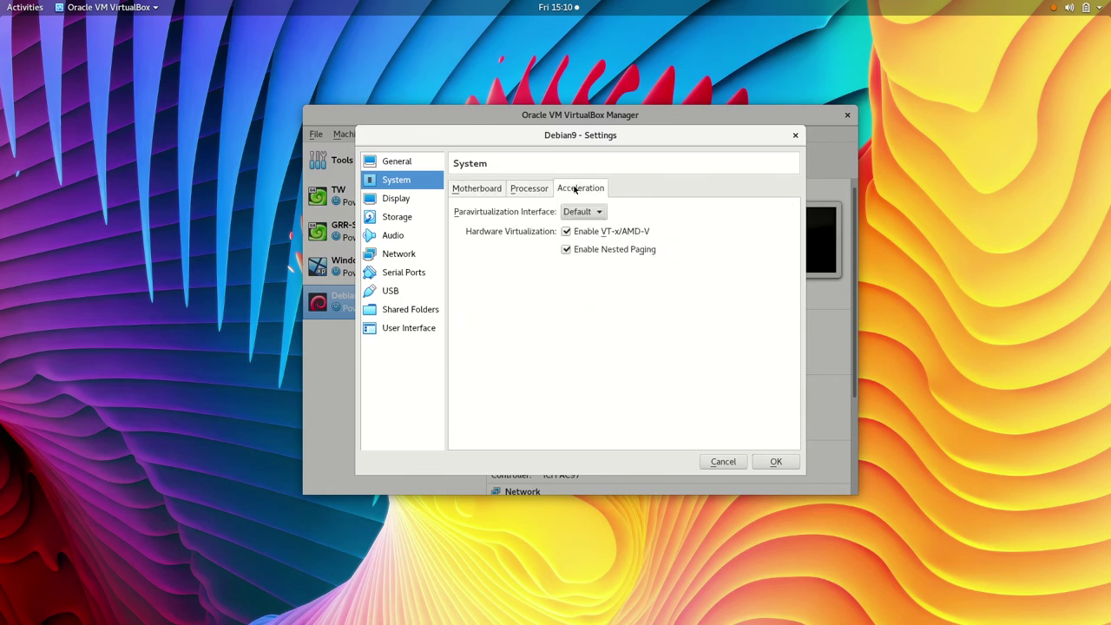
Step: Insert debian-9.6.0-i386-DVD-1.iso into the VM's empty optical drive
{"action": "left_click", "coordinate": [404, 218]}
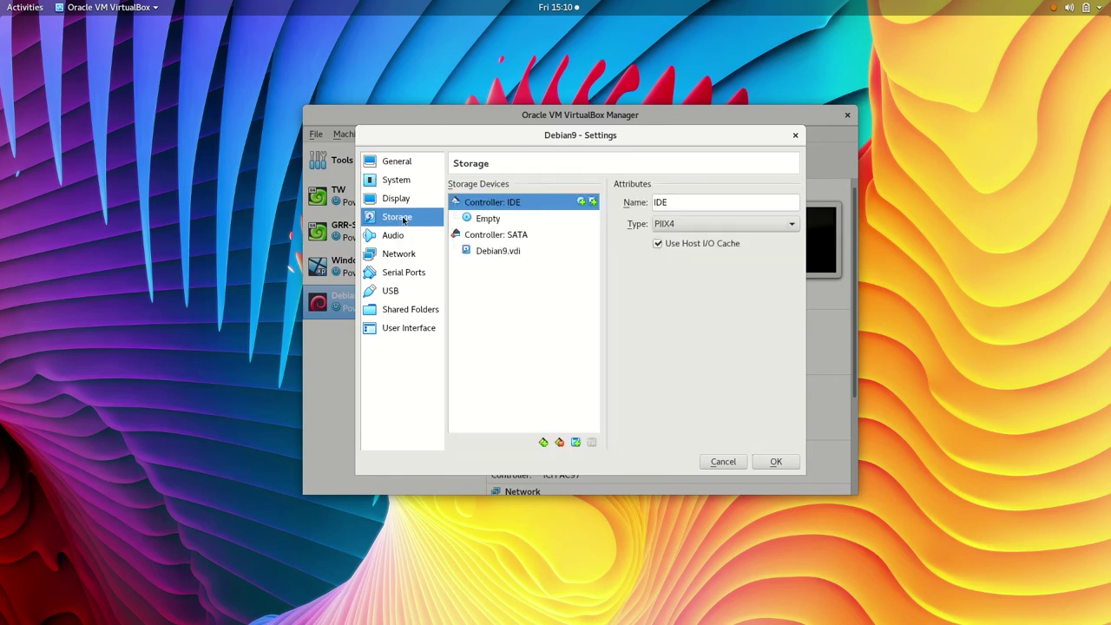
{"action": "left_click", "coordinate": [495, 222]}
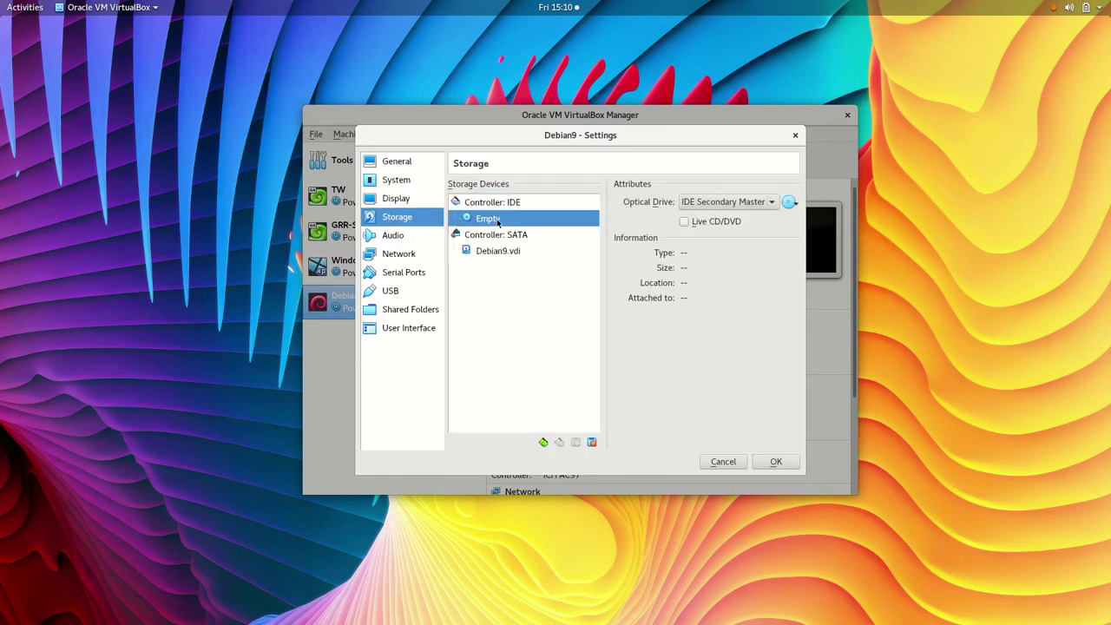
{"action": "left_click", "coordinate": [791, 202]}
{"action": "left_click", "coordinate": [883, 234]}
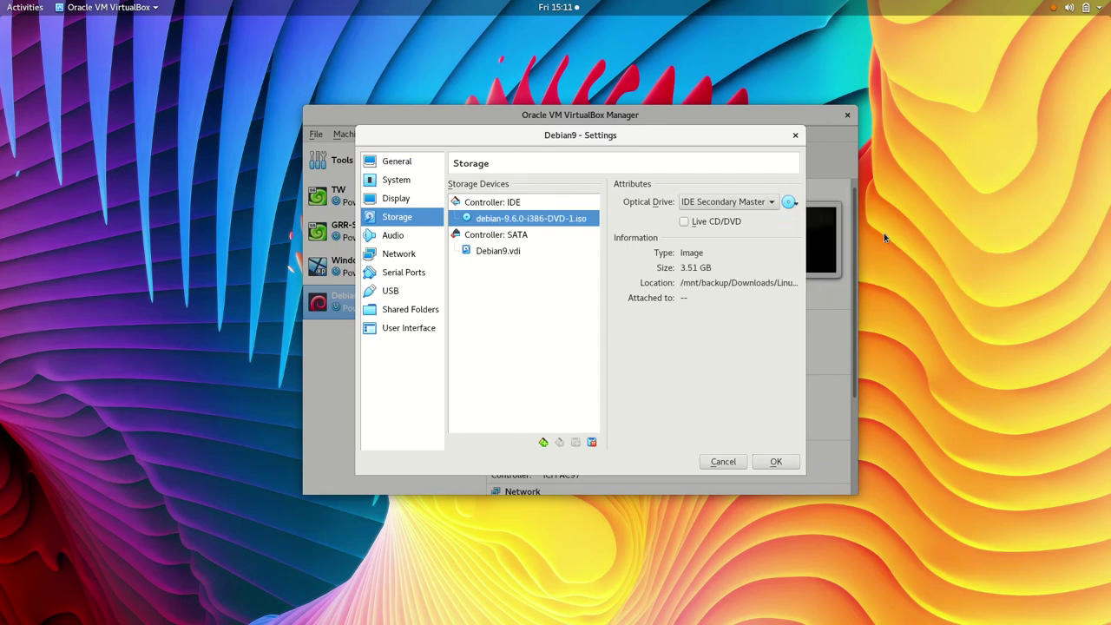
Step: Review the network adapters and the motherboard boot order, then save the settings
{"action": "left_click", "coordinate": [412, 255]}
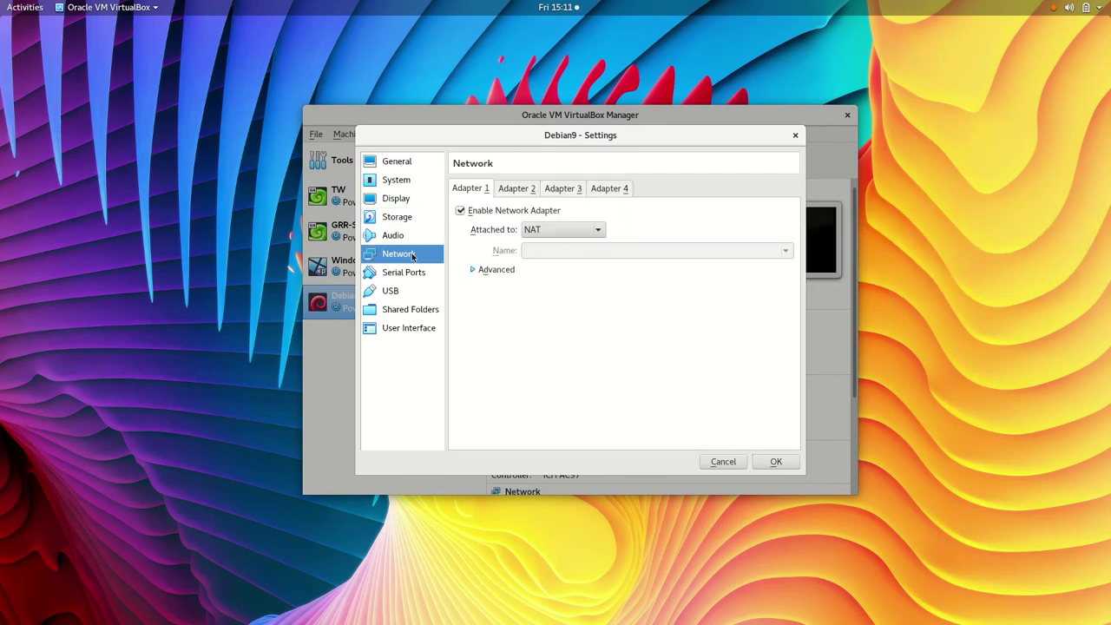
{"action": "left_click", "coordinate": [518, 191]}
{"action": "left_click", "coordinate": [474, 192]}
{"action": "left_click", "coordinate": [399, 180]}
{"action": "left_click", "coordinate": [477, 187]}
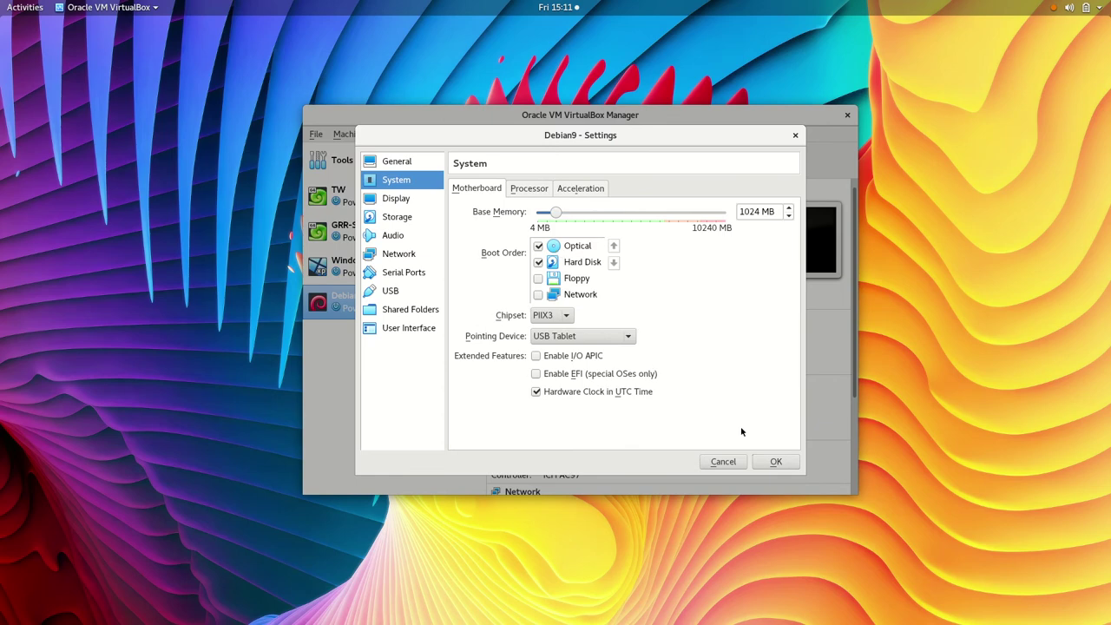
{"action": "left_click", "coordinate": [771, 462]}
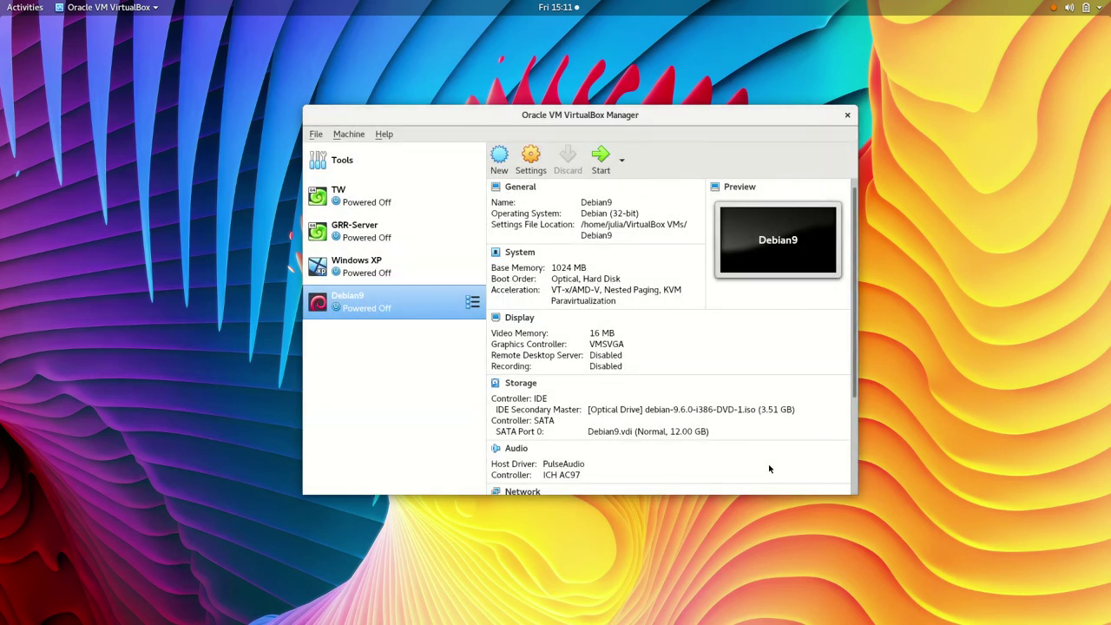
Step: Start Debian9, minimize the Manager window, and choose Graphical install from the boot menu
{"action": "left_click", "coordinate": [600, 159]}
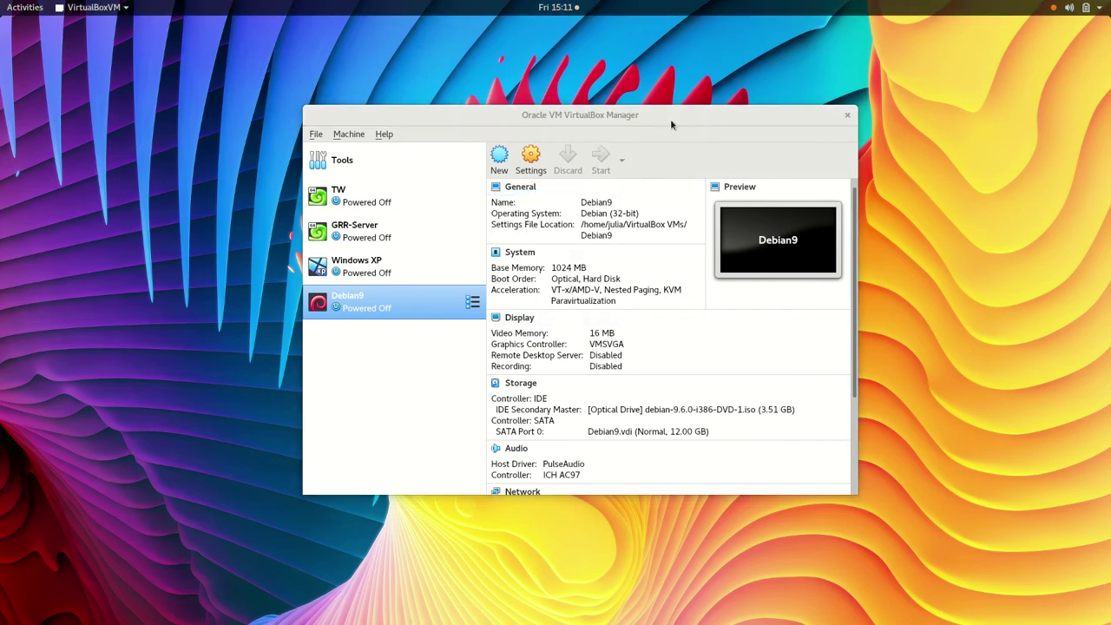
{"action": "right_click", "coordinate": [796, 118]}
{"action": "left_click", "coordinate": [831, 141]}
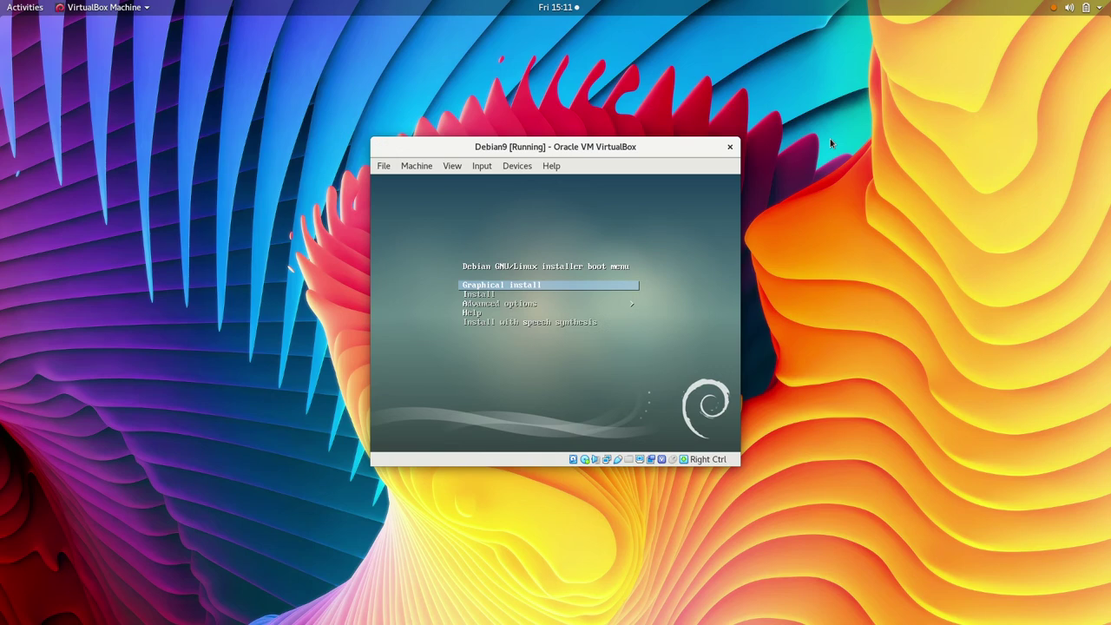
{"action": "key", "text": "Return"}
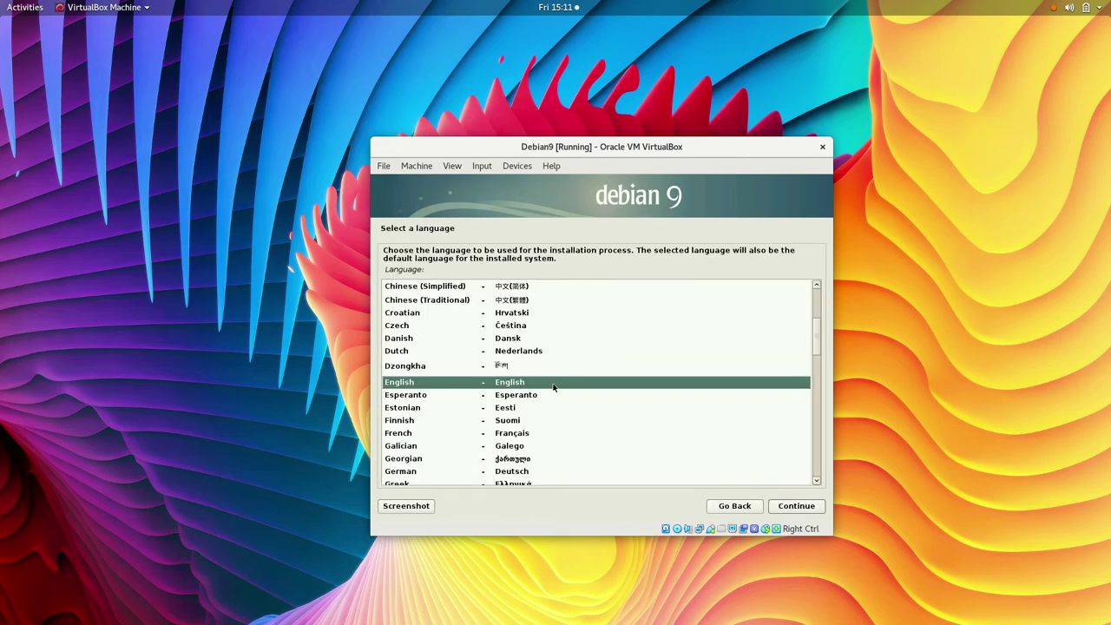
Step: Choose English, an Asian country under other, the en_US.UTF-8 locale, and the default keyboard
{"action": "left_click", "coordinate": [793, 509]}
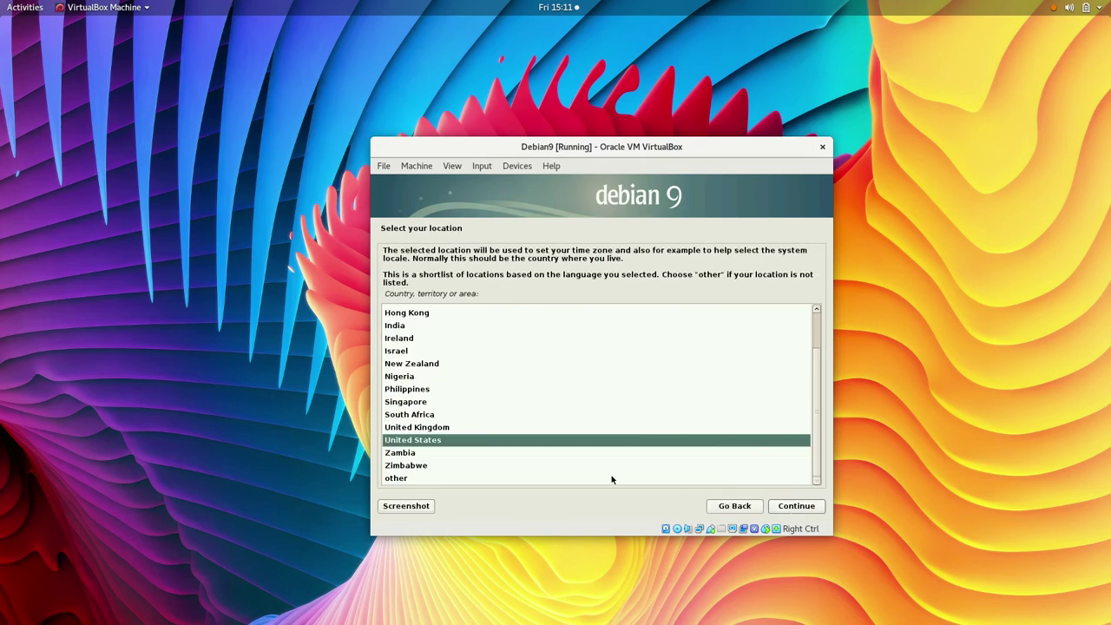
{"action": "left_click", "coordinate": [540, 480]}
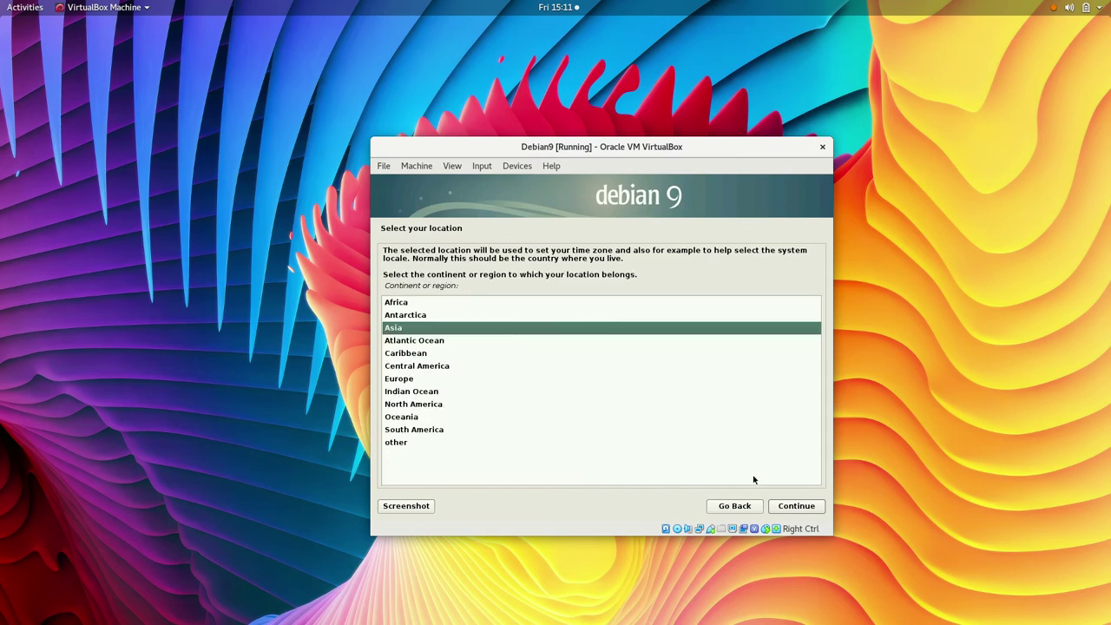
{"action": "key", "text": "Return"}
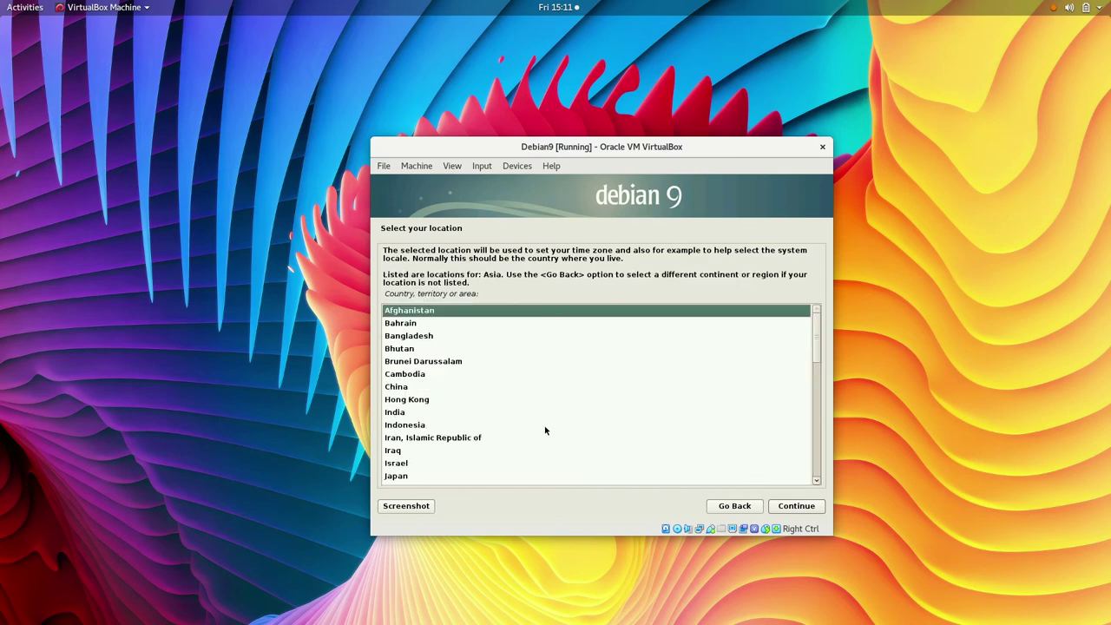
{"action": "key", "text": "Return"}
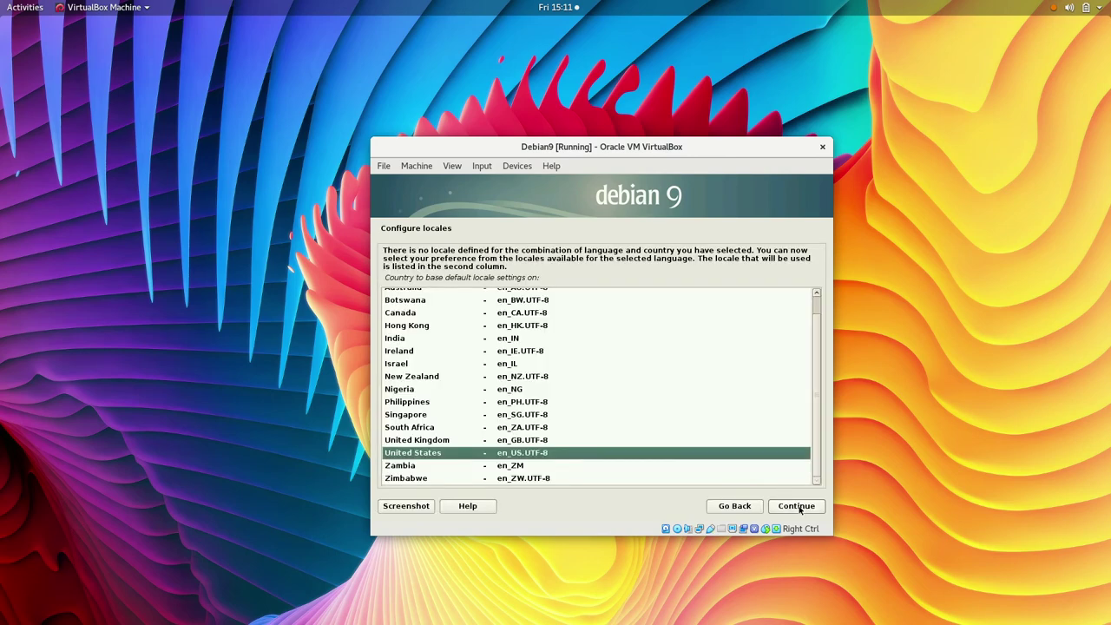
{"action": "left_click", "coordinate": [796, 506]}
{"action": "left_click", "coordinate": [796, 506]}
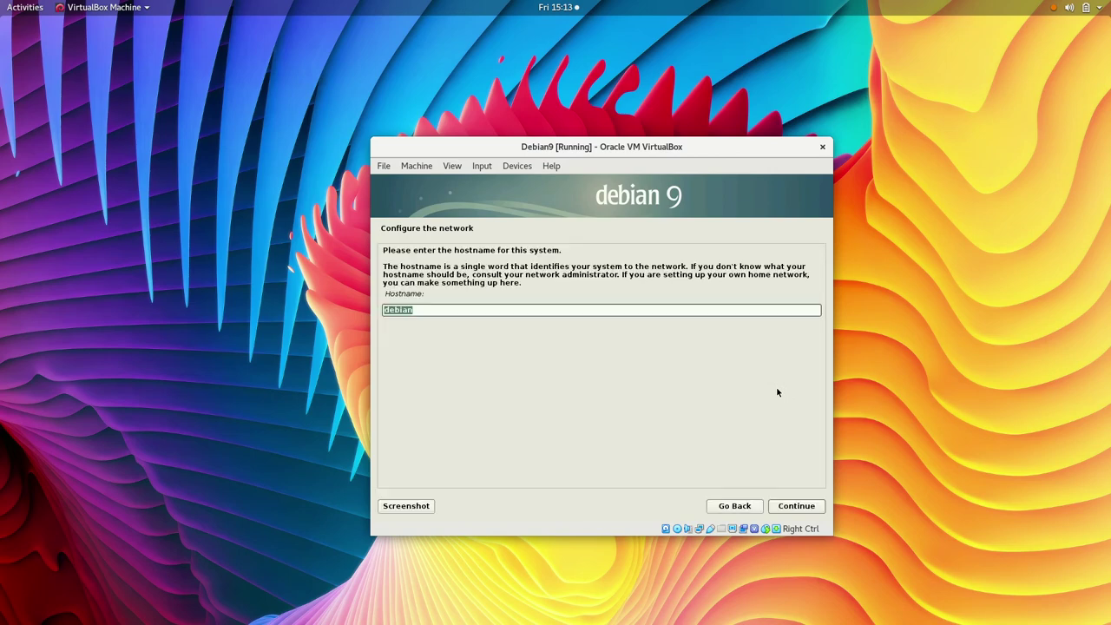
Step: Set the hostname to sekolah and the domain name to smkbisa.sch.id
{"action": "left_click", "coordinate": [613, 310]}
{"action": "key", "text": "ctrl+a"}
{"action": "type", "text": "sekolah"}
{"action": "left_click", "coordinate": [801, 507]}
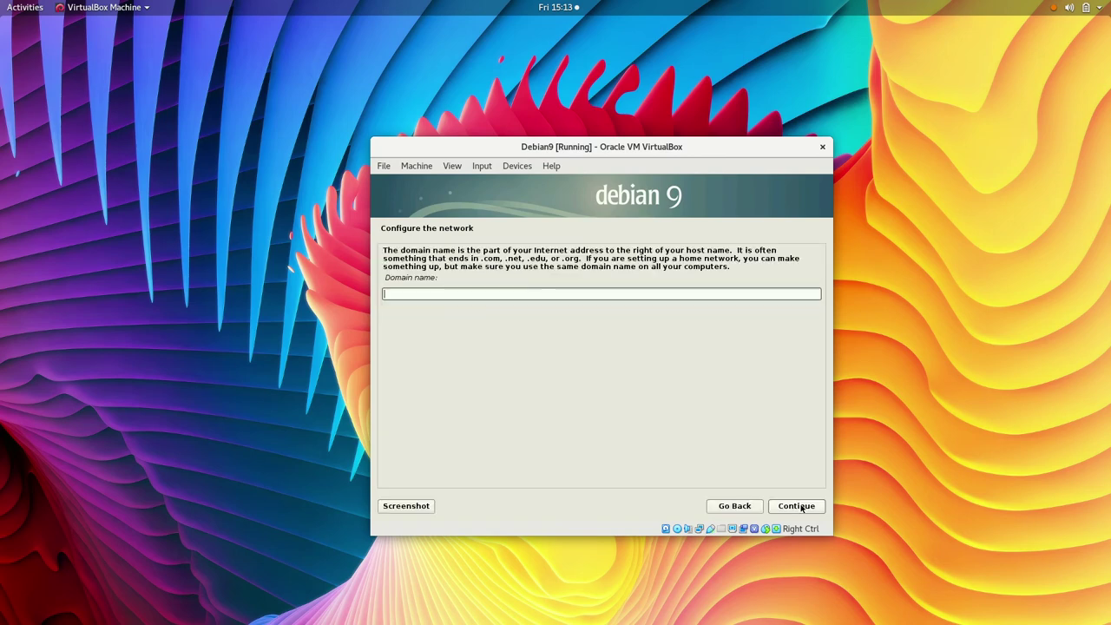
{"action": "type", "text": "smkbisa.sch.id"}
{"action": "key", "text": "Return"}
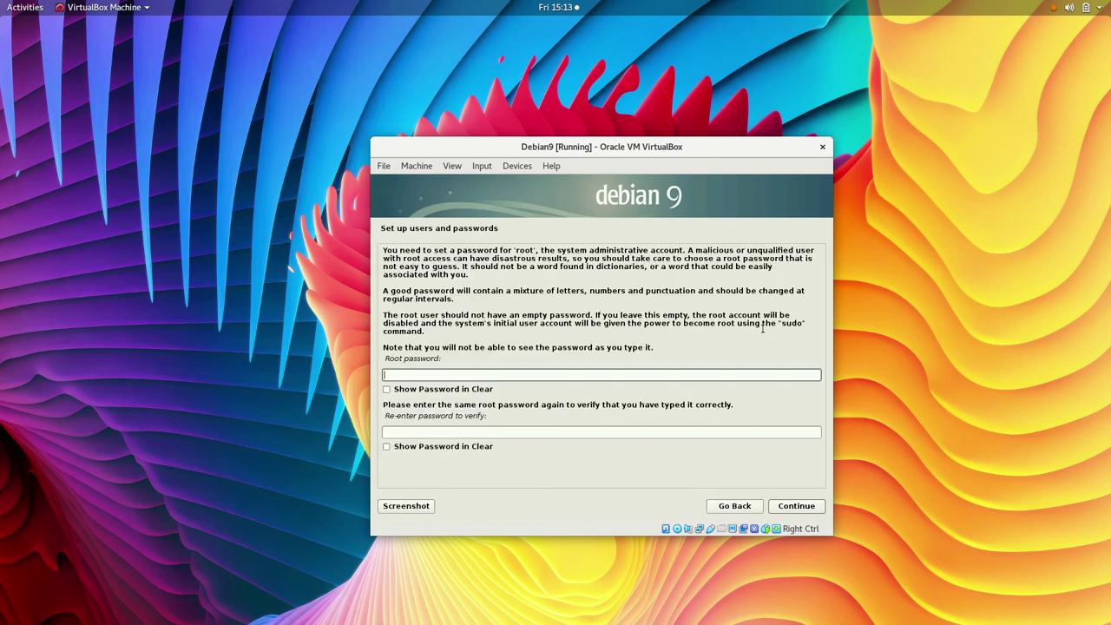
Step: Enter and confirm the root password, showing both fields in plain text
{"action": "key", "text": "Tab"}
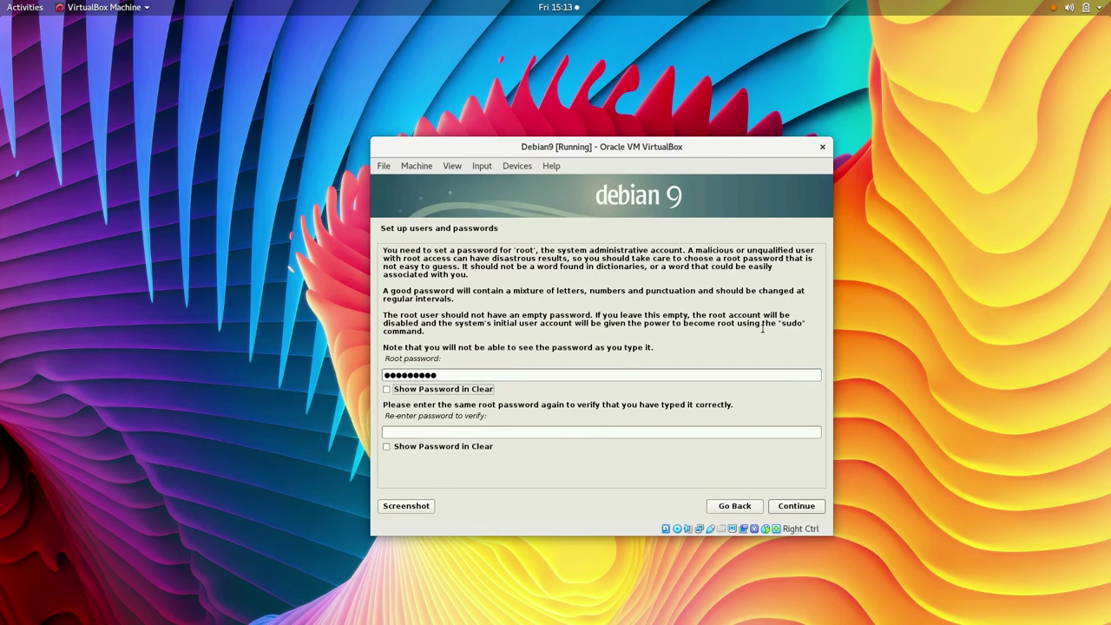
{"action": "key", "text": "Tab"}
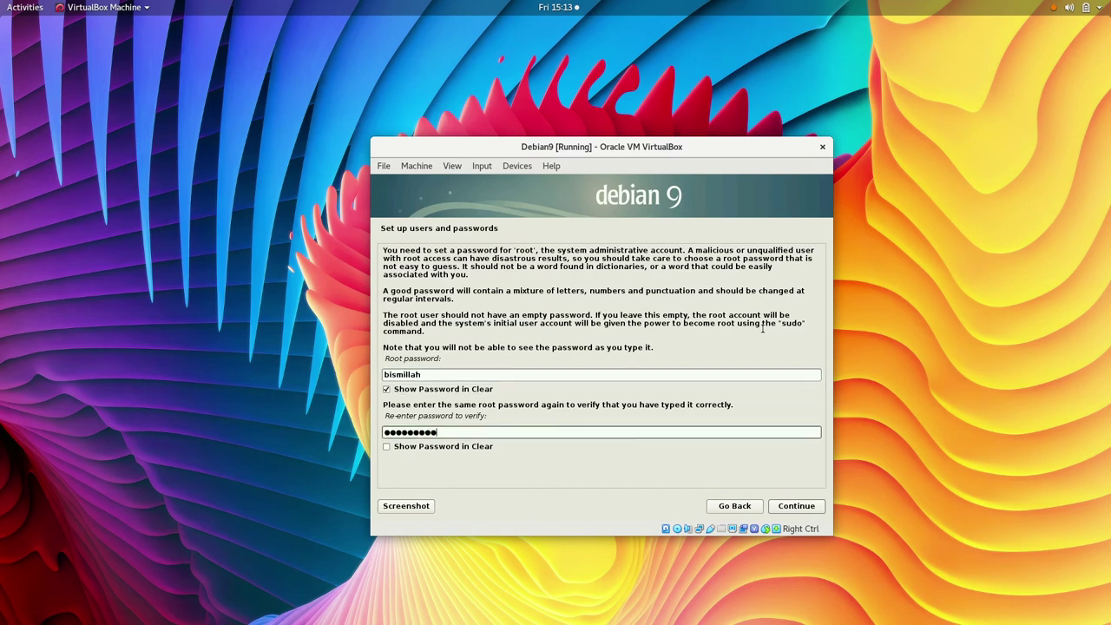
{"action": "key", "text": "Tab"}
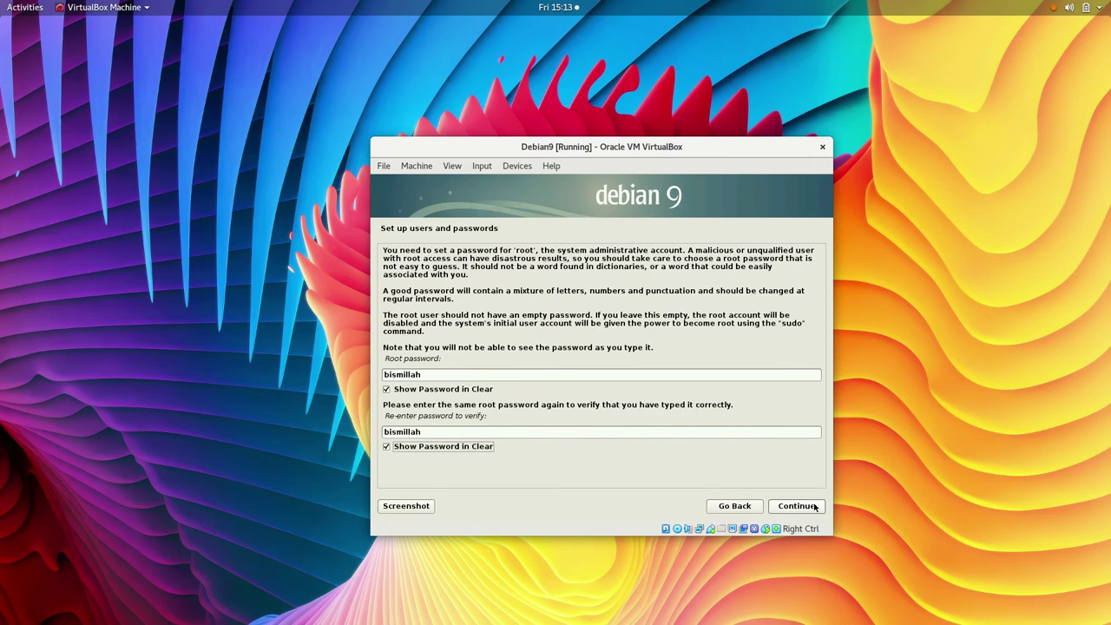
{"action": "left_click", "coordinate": [814, 506]}
Step: Enter the new user's full name and the username siswa
{"action": "type", "text": "Pelajar"}
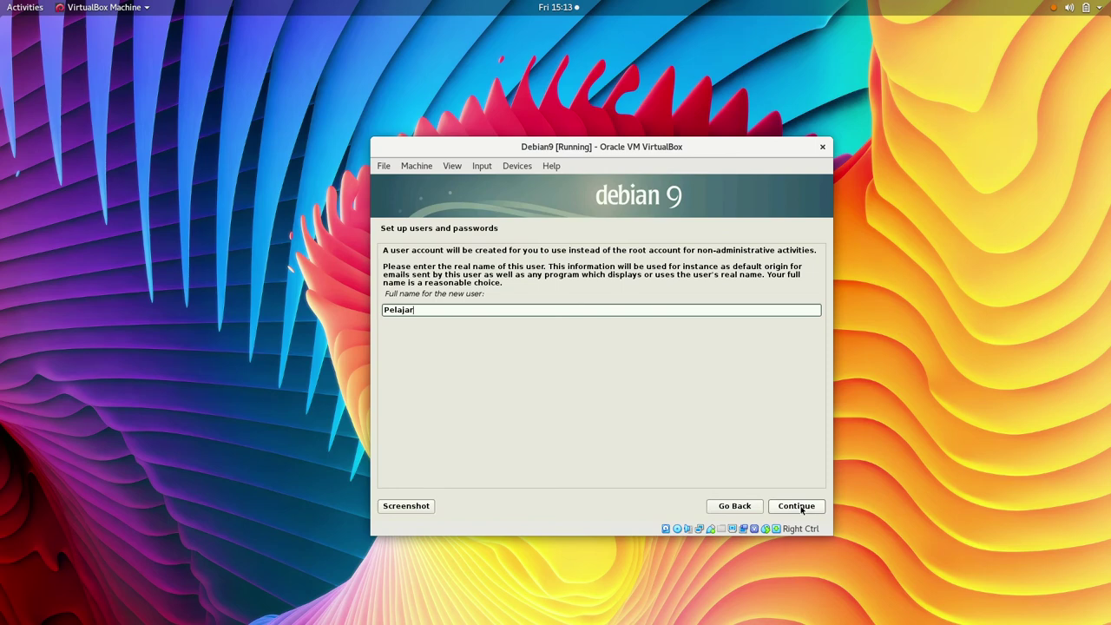
{"action": "left_click", "coordinate": [801, 507]}
{"action": "type", "text": "siswa"}
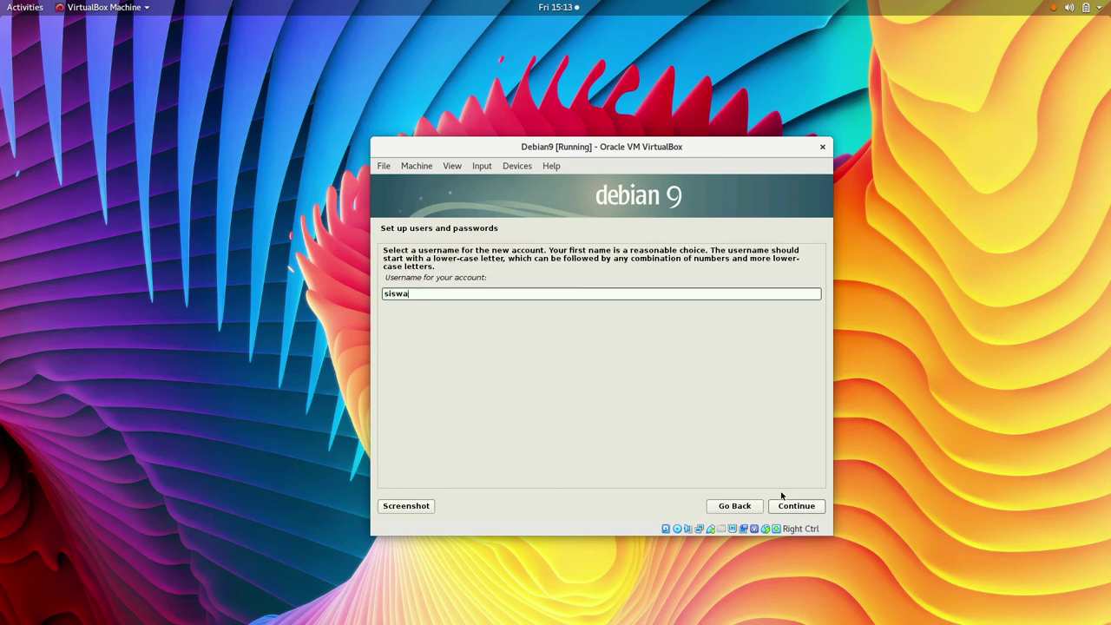
{"action": "left_click", "coordinate": [809, 511]}
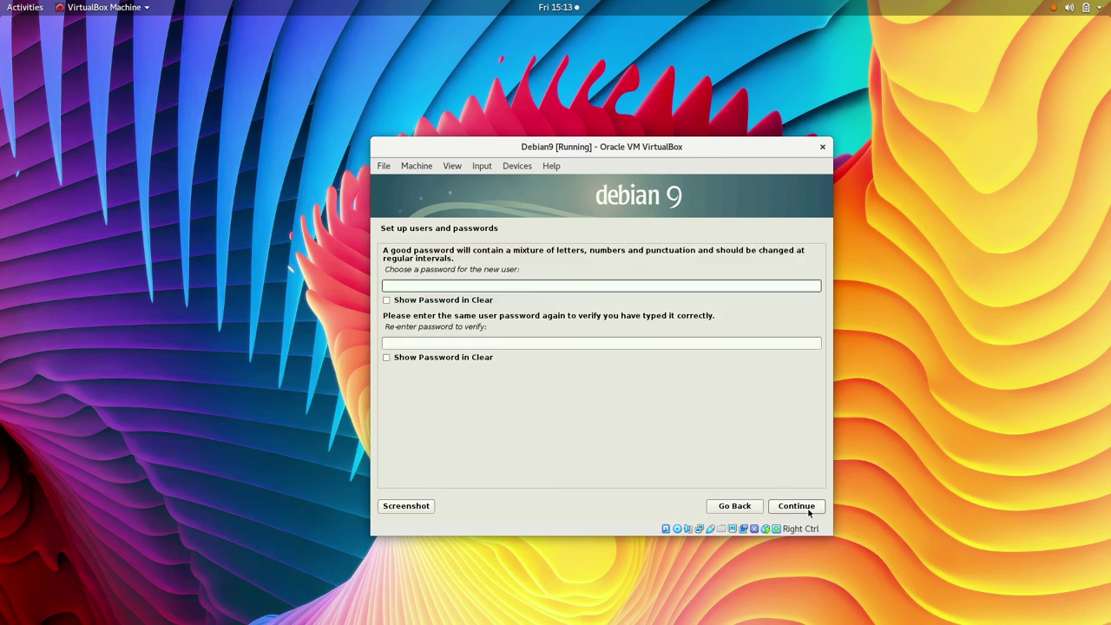
Step: Type and confirm the new user's password
{"action": "type", "text": "*********"}
{"action": "key", "text": "Tab"}
{"action": "type", "text": "****"}
{"action": "type", "text": "*****"}
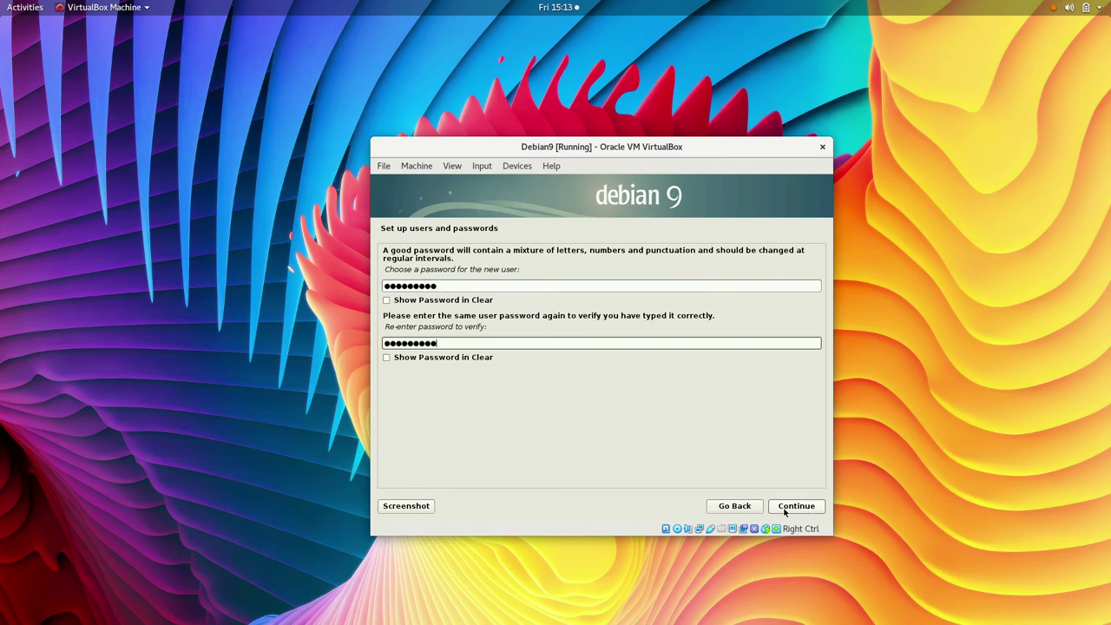
{"action": "left_click", "coordinate": [784, 510]}
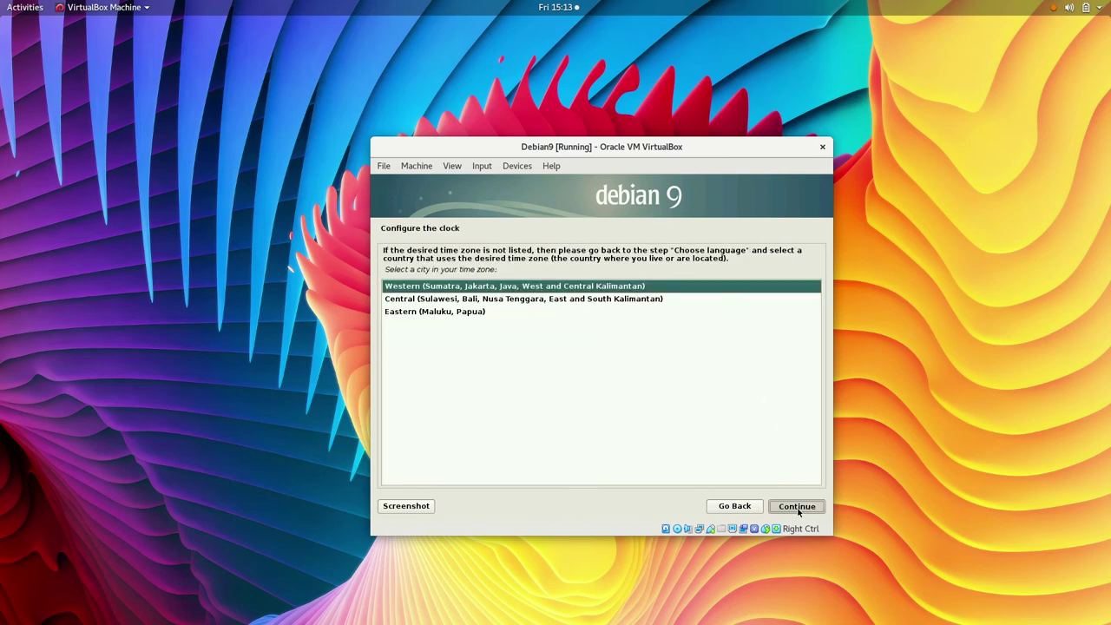
Step: Accept the Western (Sumatra, Jakarta) time zone
{"action": "left_click", "coordinate": [797, 510]}
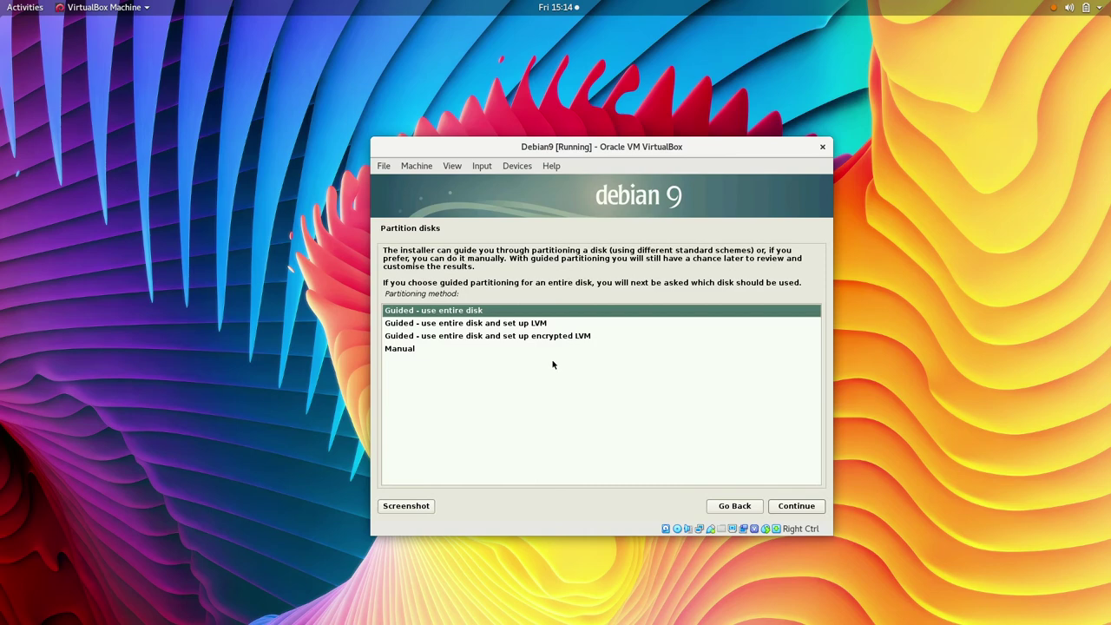
Step: Choose manual partitioning and create a new empty partition table on the 12.9 GB disk
{"action": "key", "text": "Escape"}
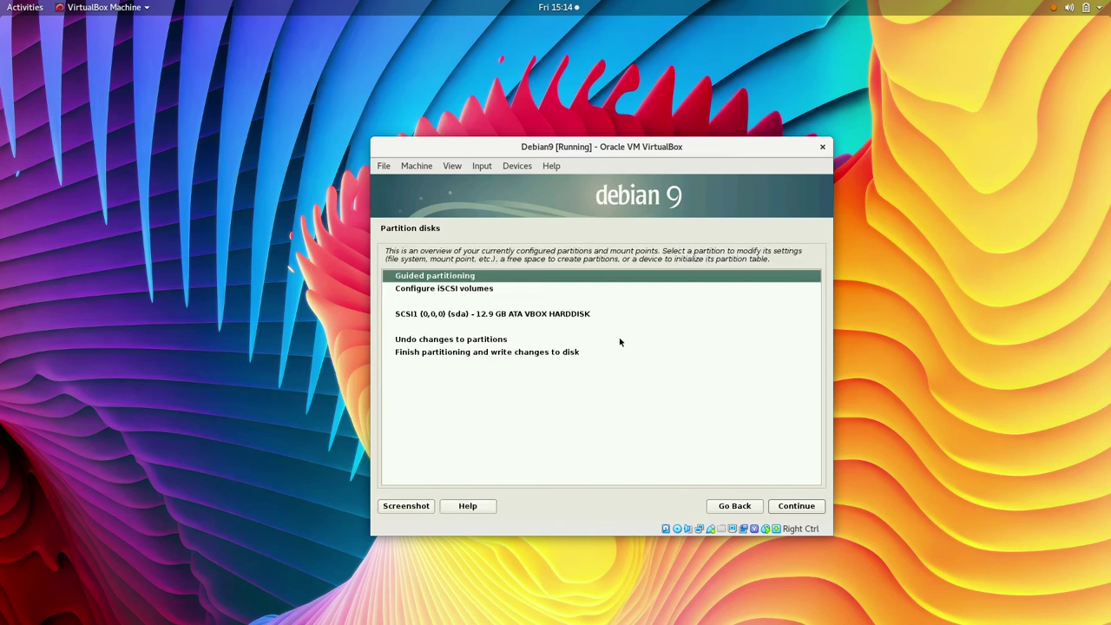
{"action": "key", "text": "Down"}
{"action": "key", "text": "Down"}
{"action": "left_click", "coordinate": [802, 507]}
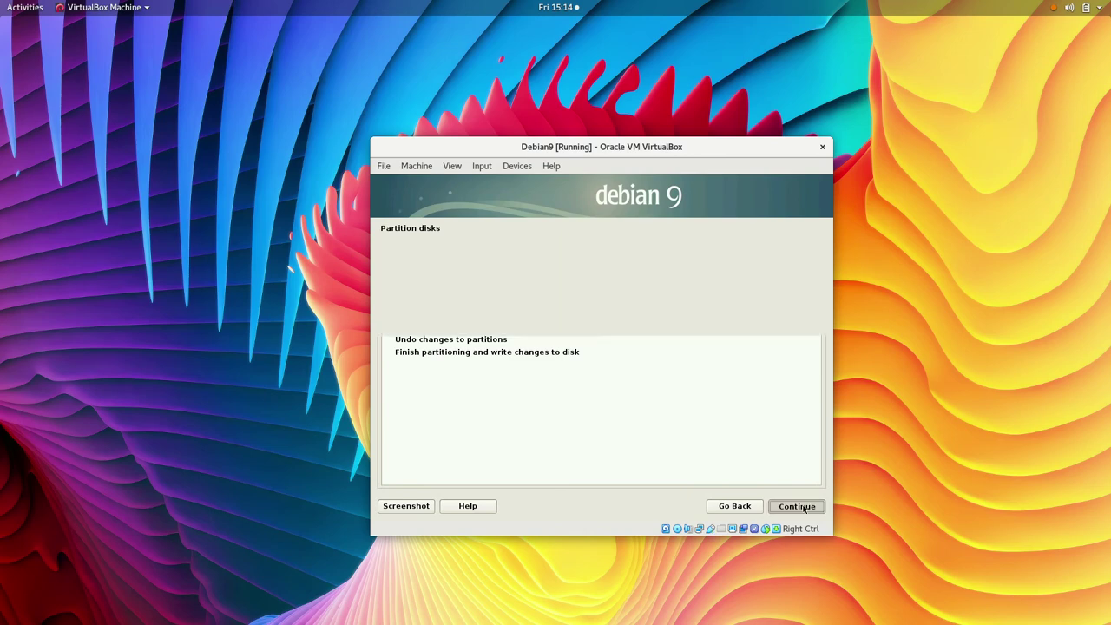
{"action": "left_click", "coordinate": [554, 322]}
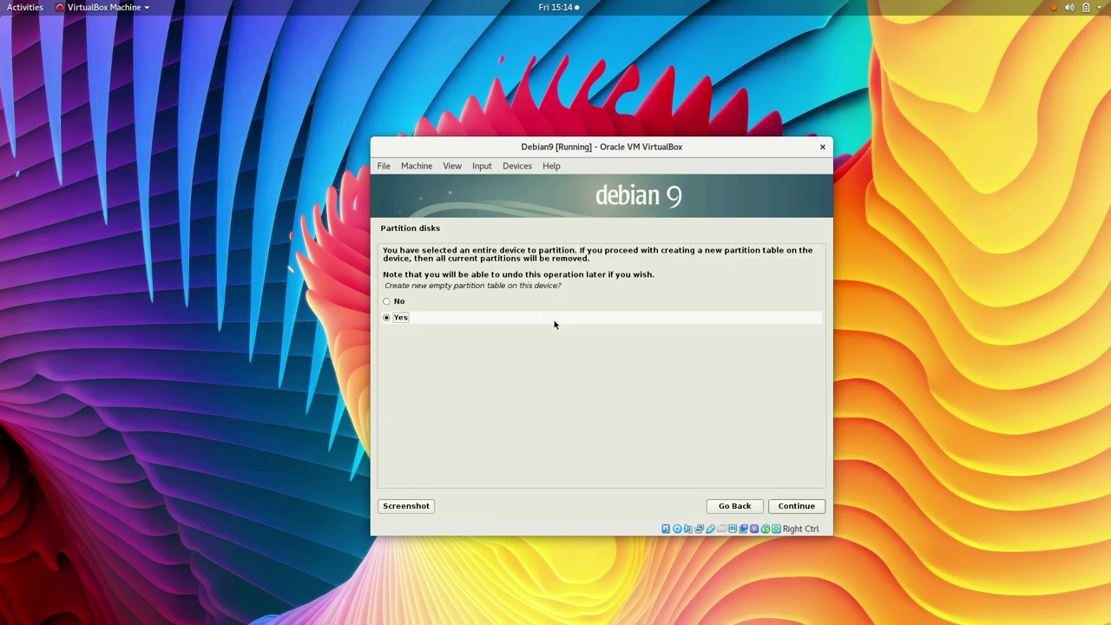
{"action": "left_click", "coordinate": [795, 507]}
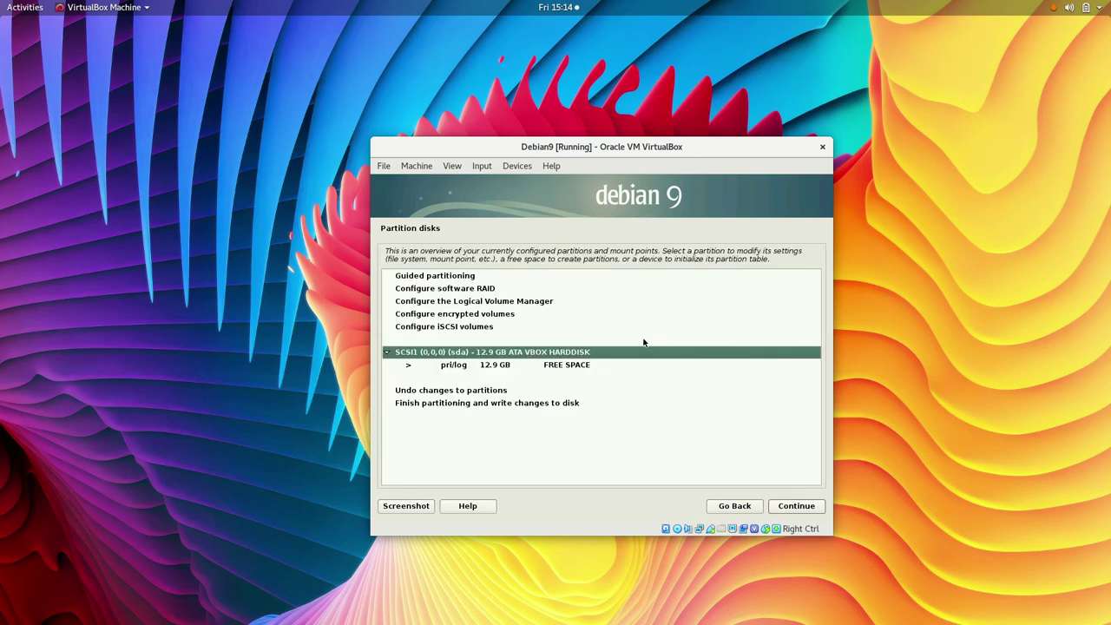
Step: Create a 10.9 GB ext4 root partition from the free space at the default location
{"action": "key", "text": "Down"}
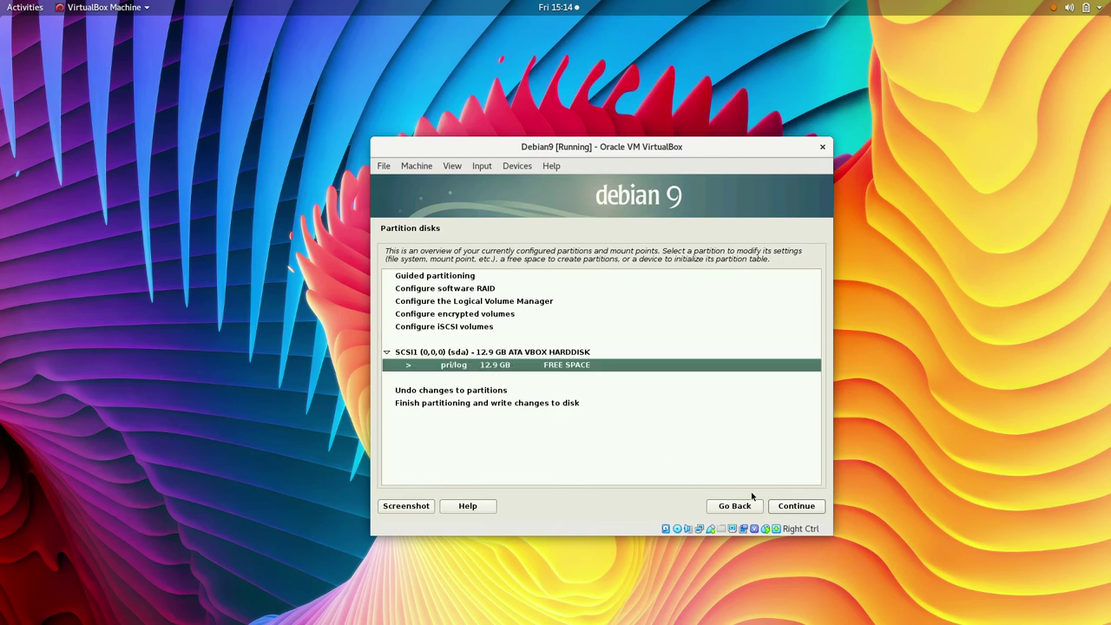
{"action": "left_click", "coordinate": [795, 505]}
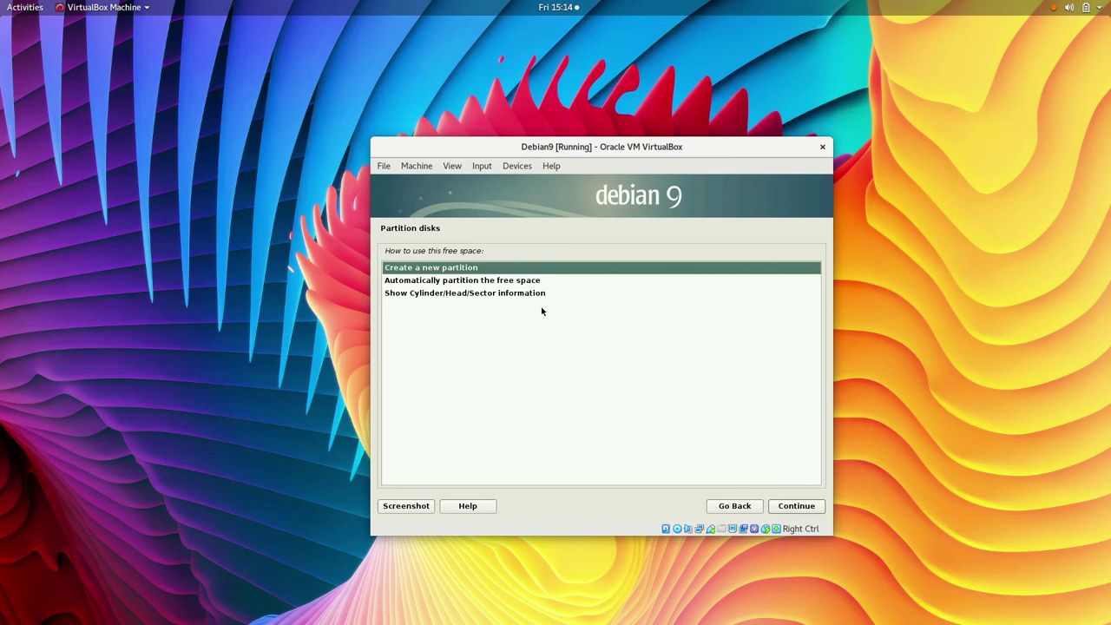
{"action": "key", "text": "Return"}
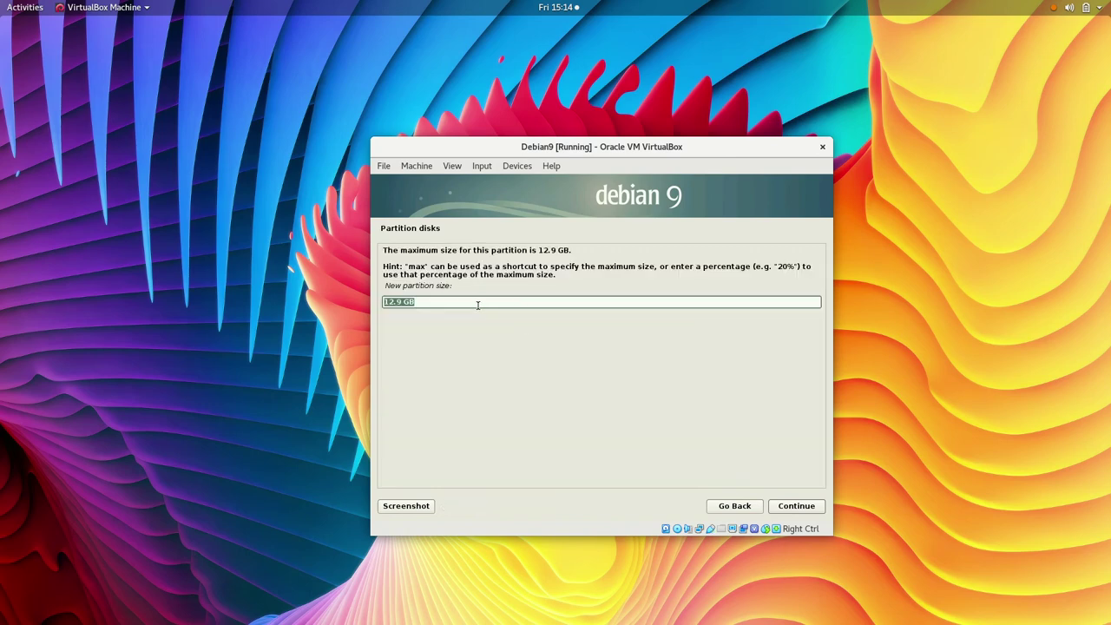
{"action": "key", "text": "Home"}
{"action": "key", "text": "Right"}
{"action": "key", "text": "Right"}
{"action": "key", "text": "BackSpace"}
{"action": "type", "text": "0"}
{"action": "left_click", "coordinate": [805, 510]}
{"action": "left_click", "coordinate": [805, 509]}
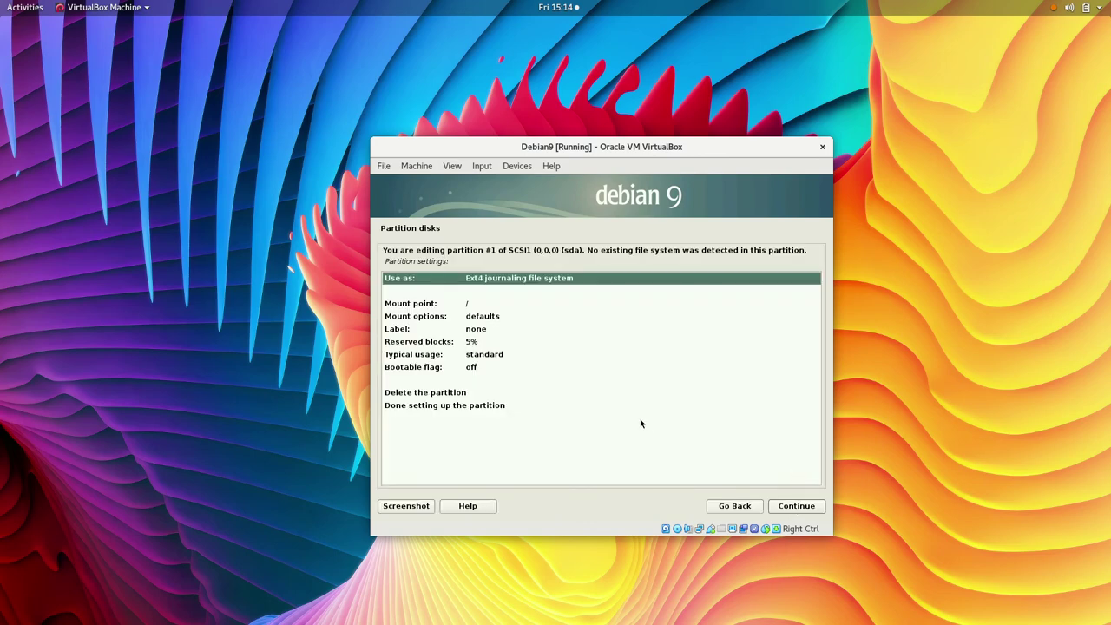
{"action": "left_click", "coordinate": [545, 404]}
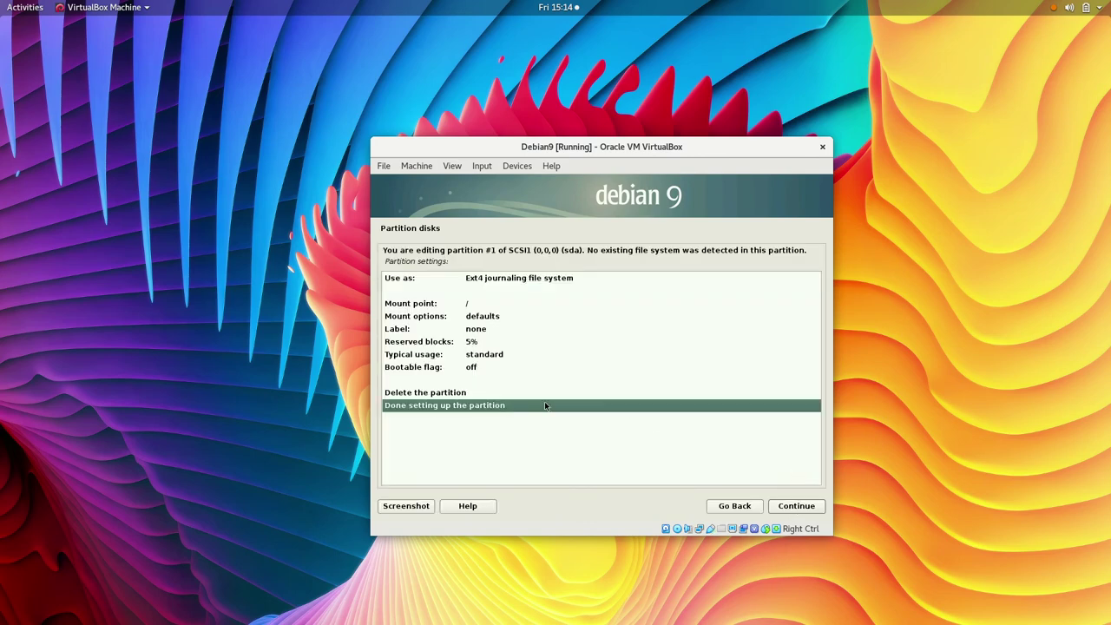
{"action": "left_click", "coordinate": [793, 507]}
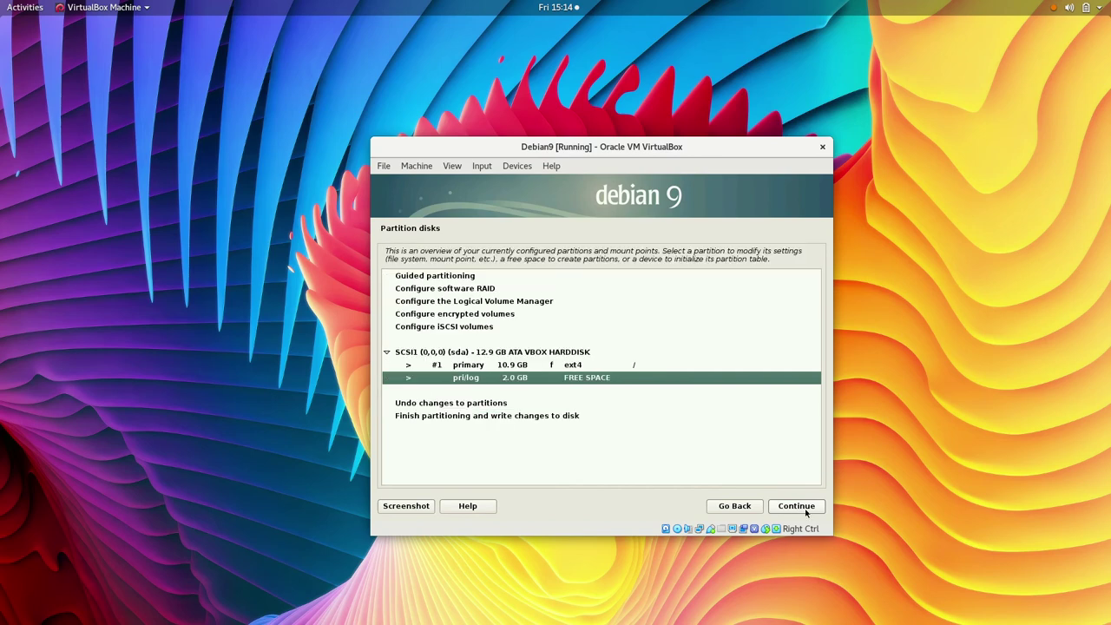
Step: Create a logical partition #2 from the remaining 2.0 GB free space as swap area
{"action": "left_click", "coordinate": [807, 510]}
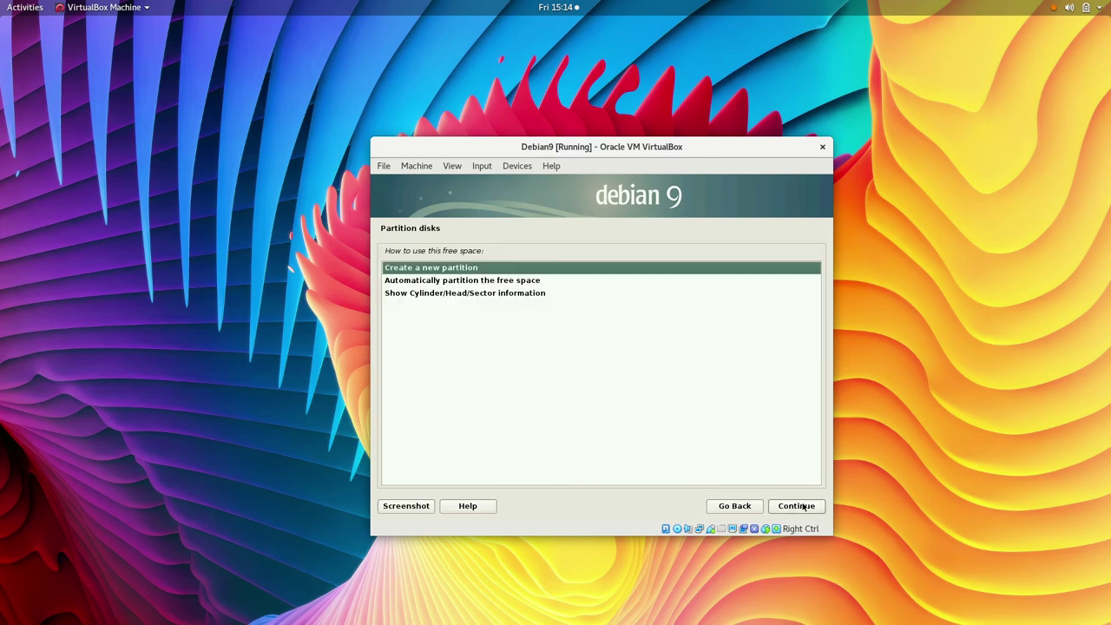
{"action": "left_click", "coordinate": [805, 508]}
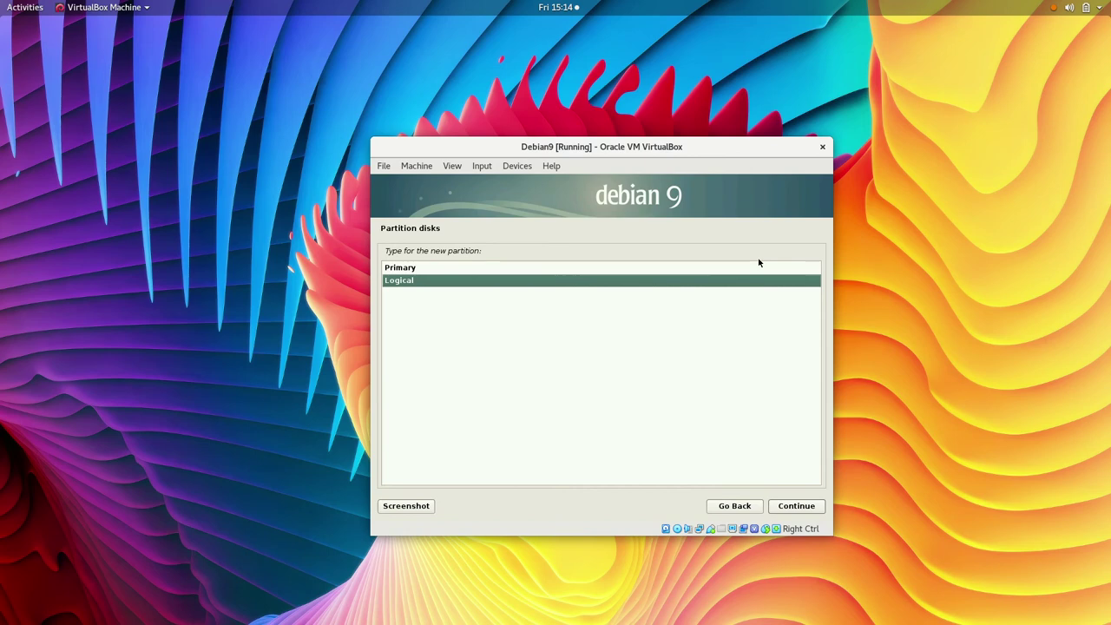
{"action": "double_click", "coordinate": [536, 282]}
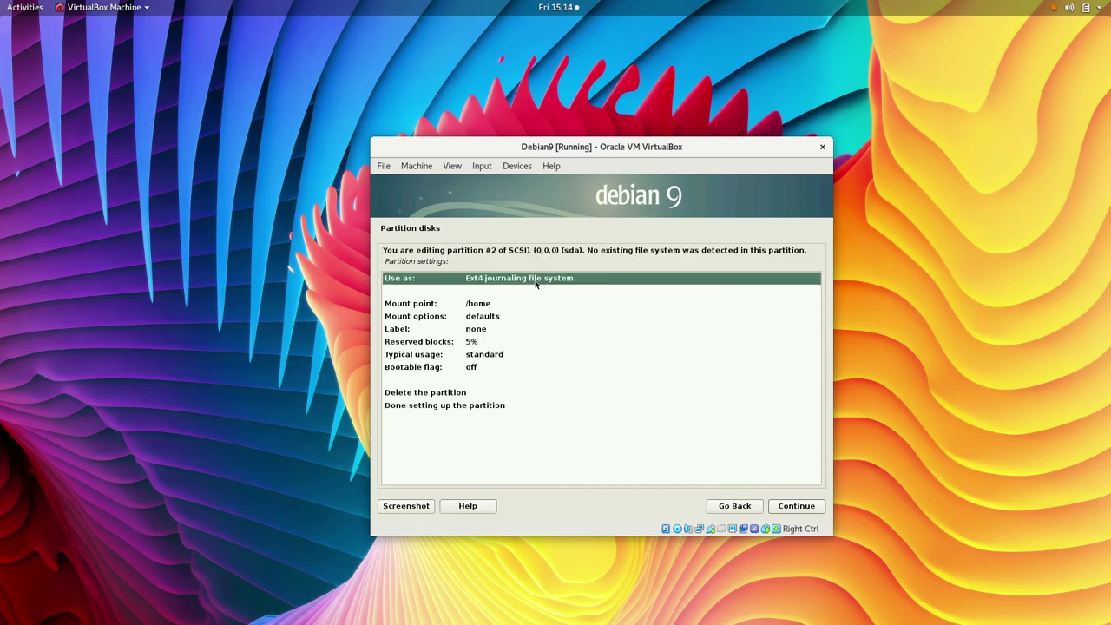
{"action": "left_click", "coordinate": [799, 507]}
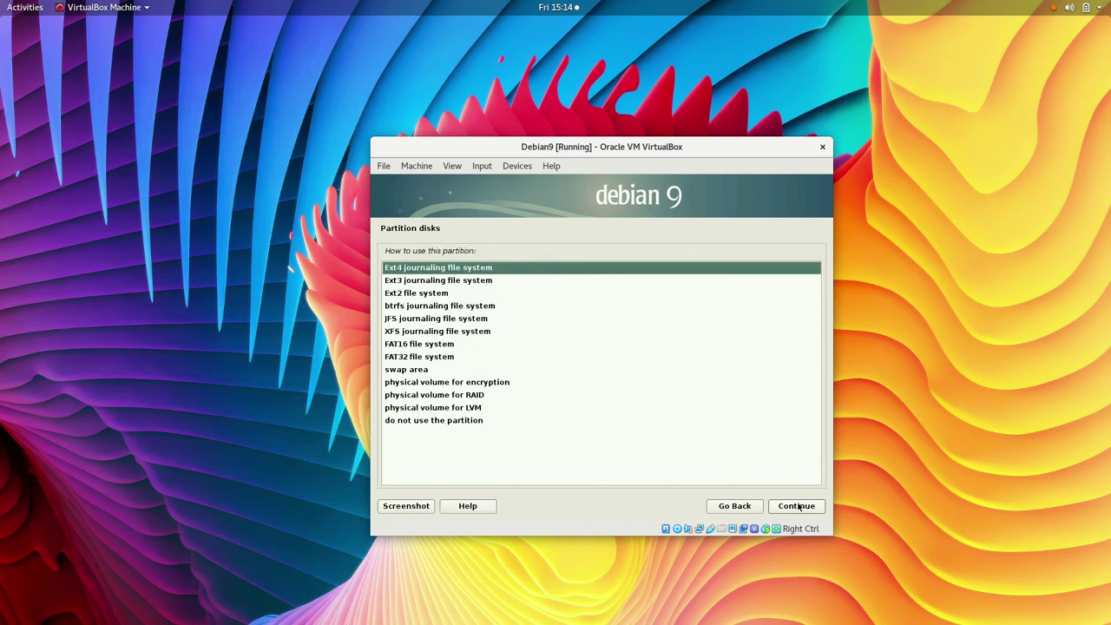
{"action": "double_click", "coordinate": [436, 370]}
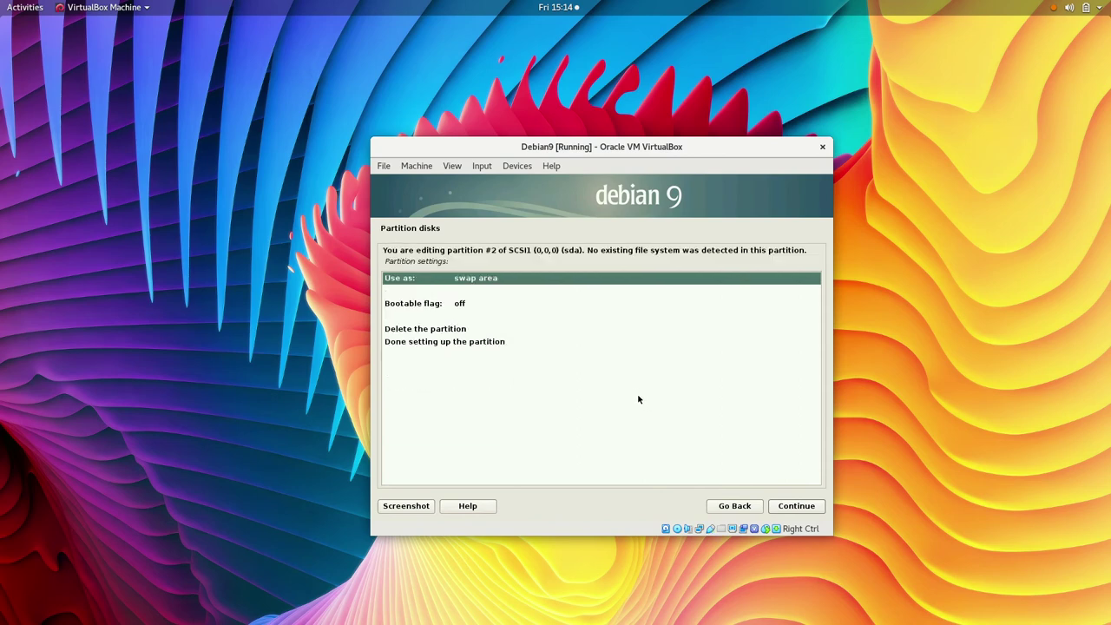
{"action": "key", "text": "Down"}
{"action": "key", "text": "Down"}
{"action": "key", "text": "Down"}
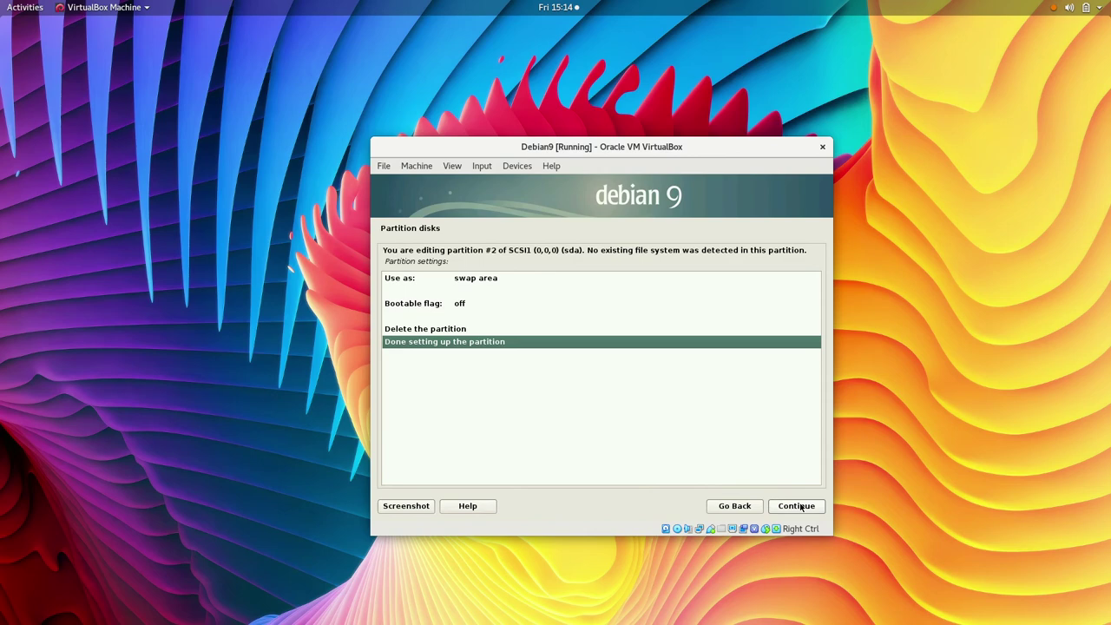
{"action": "left_click", "coordinate": [800, 507]}
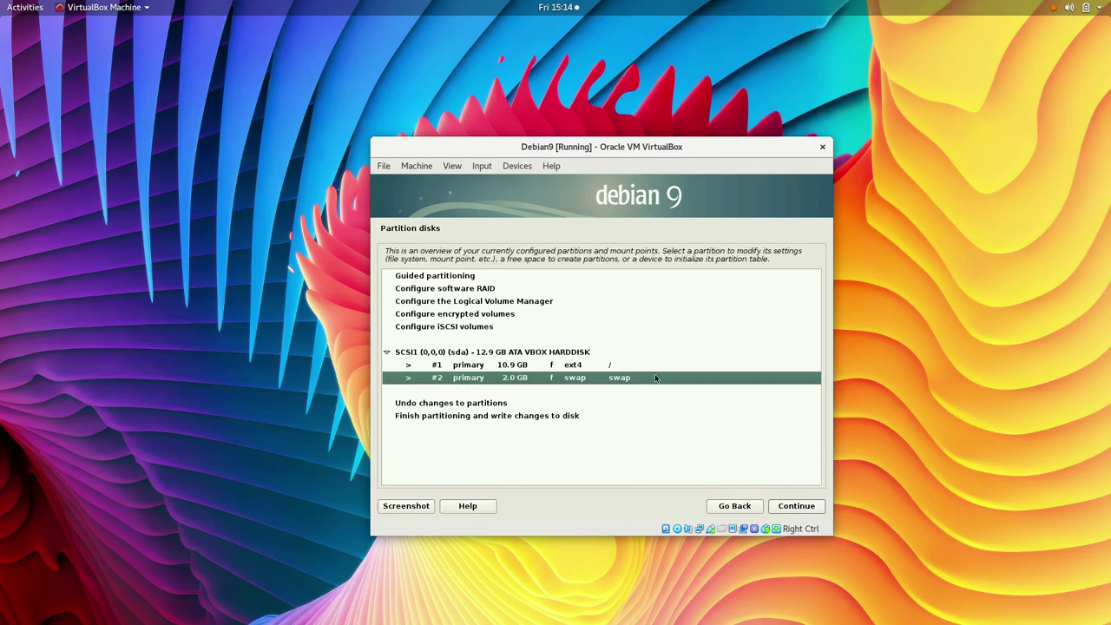
Step: Finish partitioning and write the ext4 and swap layout to disk
{"action": "double_click", "coordinate": [644, 418]}
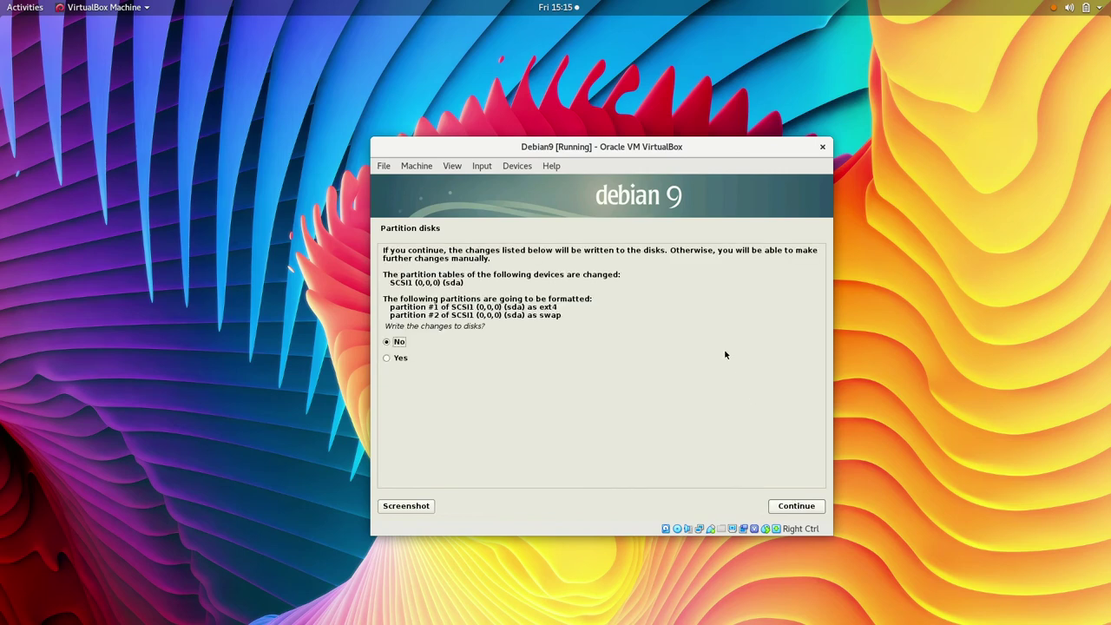
{"action": "left_click", "coordinate": [561, 361]}
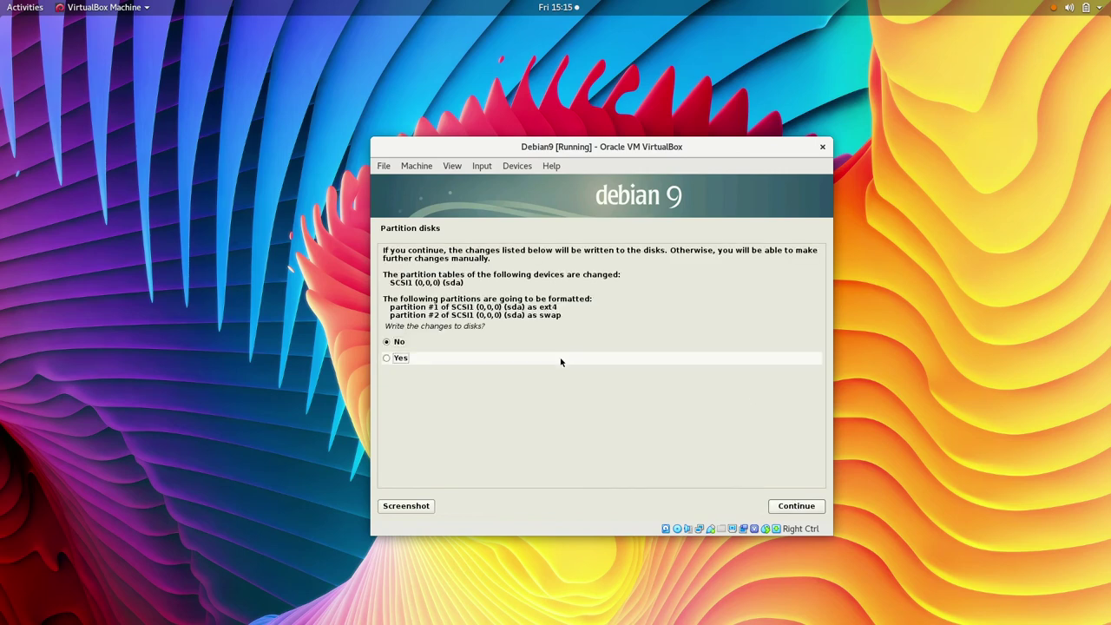
{"action": "double_click", "coordinate": [560, 362]}
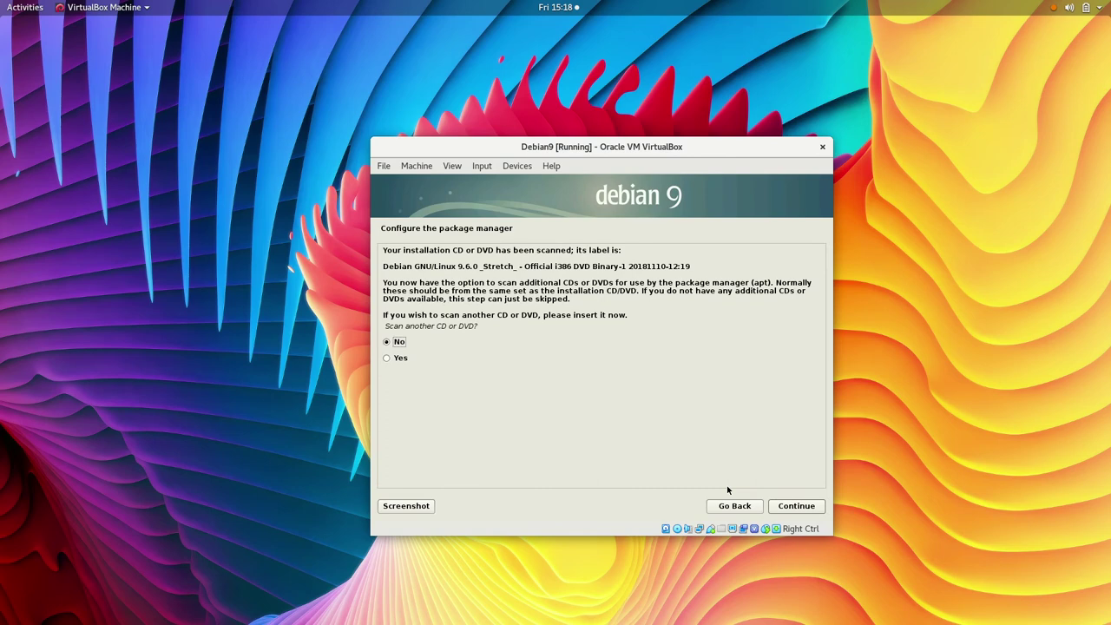
Step: Answer No to scanning another CD or DVD and continue
{"action": "left_click", "coordinate": [796, 505]}
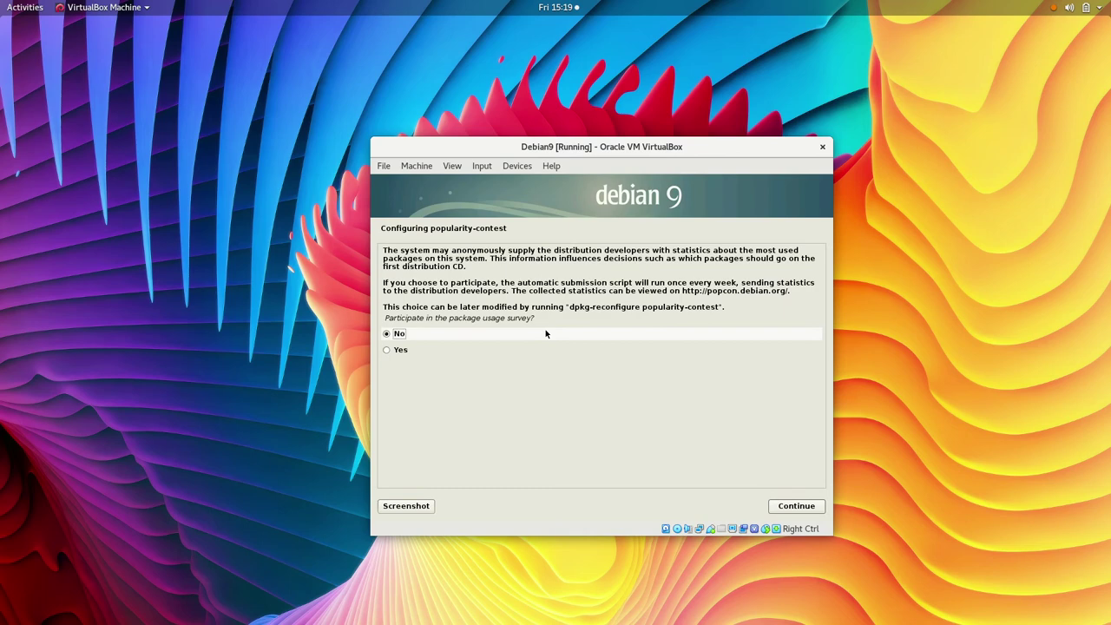
Step: Decline popularity-contest, drop the Debian desktop environment, add SSH server, and start installing
{"action": "left_click", "coordinate": [796, 510]}
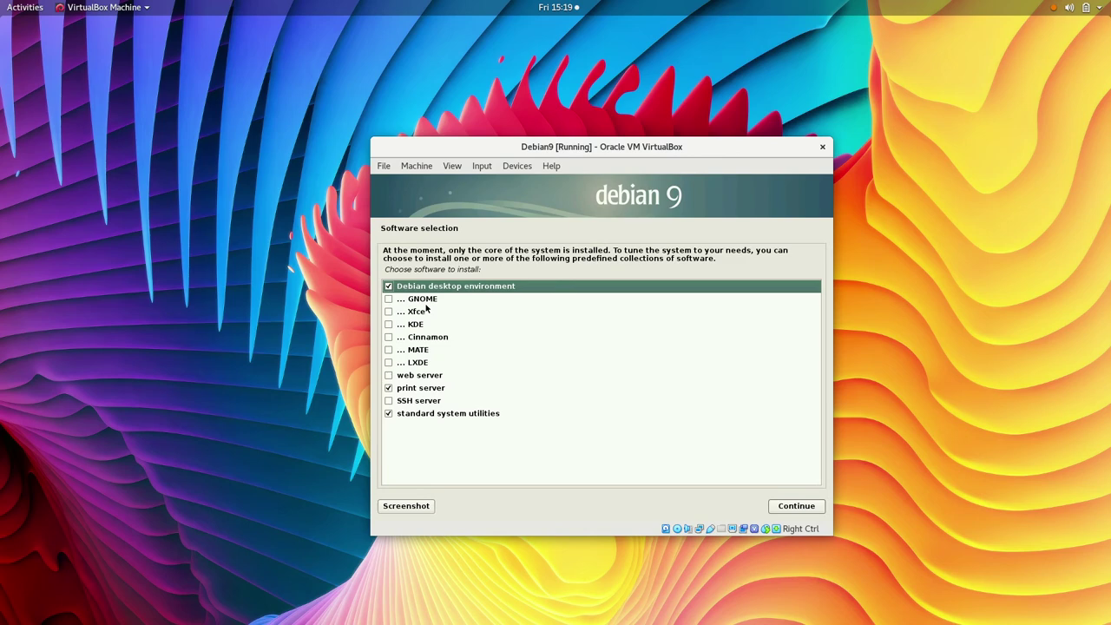
{"action": "left_click", "coordinate": [389, 287]}
{"action": "left_click", "coordinate": [463, 401]}
{"action": "key", "text": "Down"}
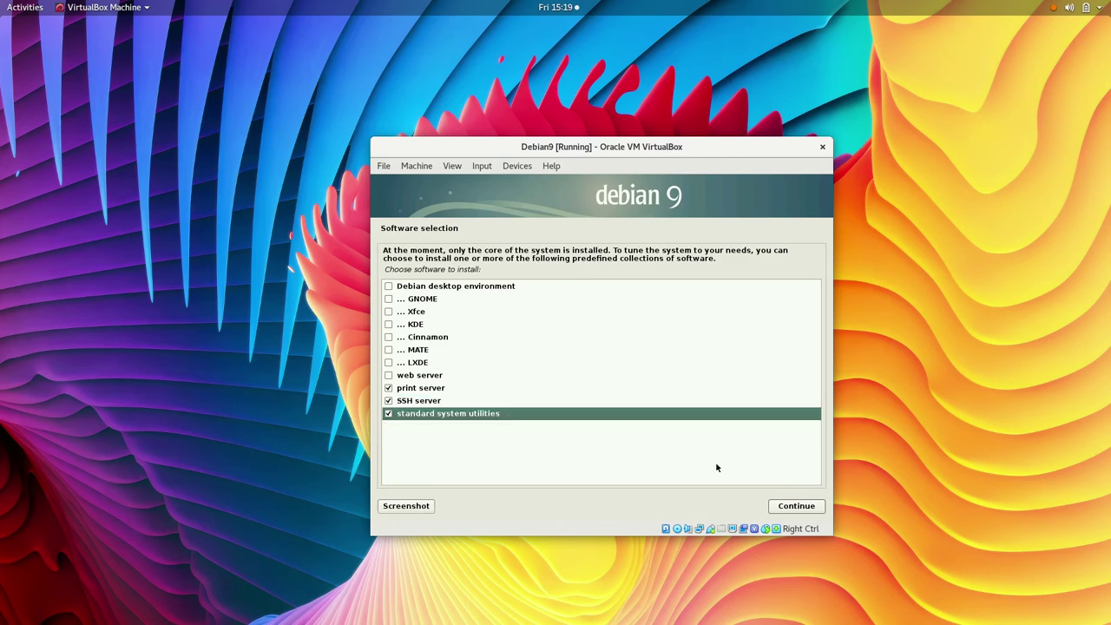
{"action": "left_click", "coordinate": [792, 506]}
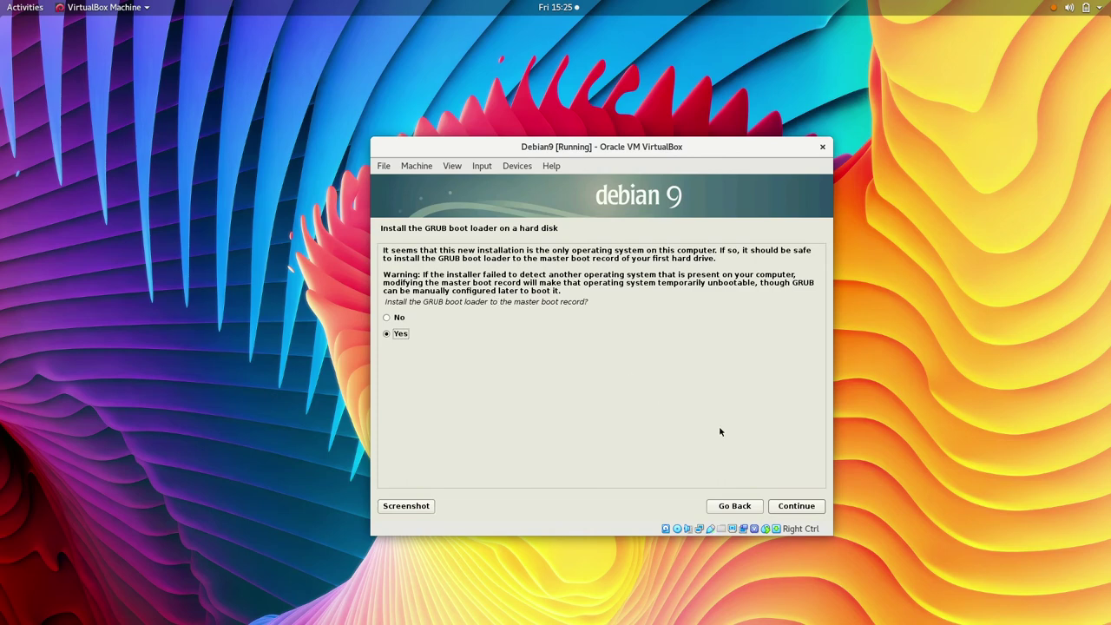
Step: Install GRUB to the master boot record on /dev/sda
{"action": "left_click", "coordinate": [789, 511]}
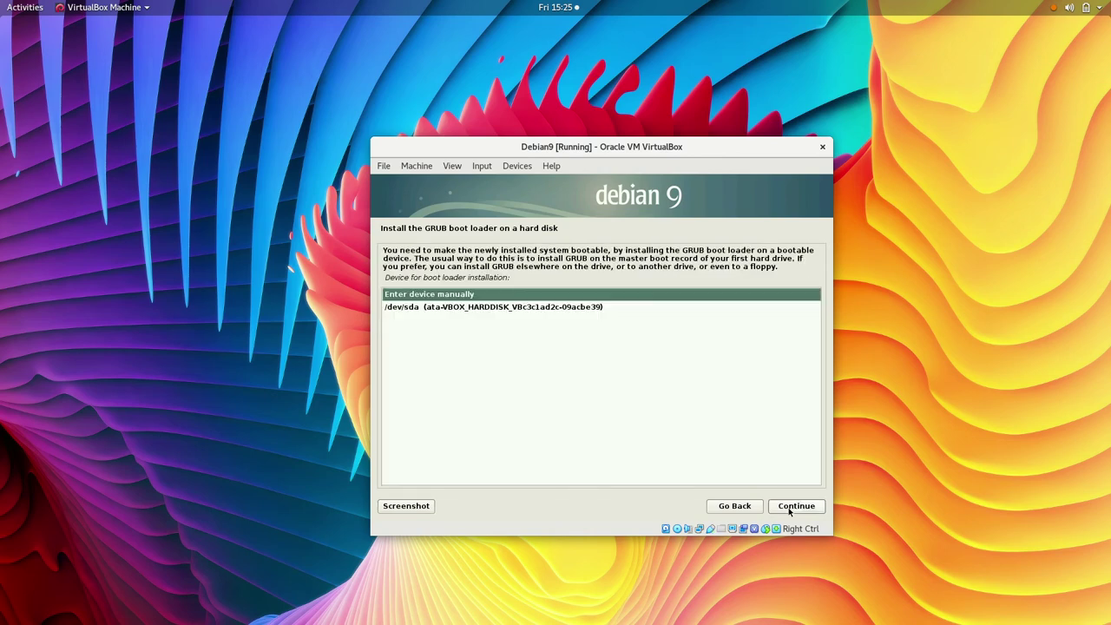
{"action": "double_click", "coordinate": [544, 308]}
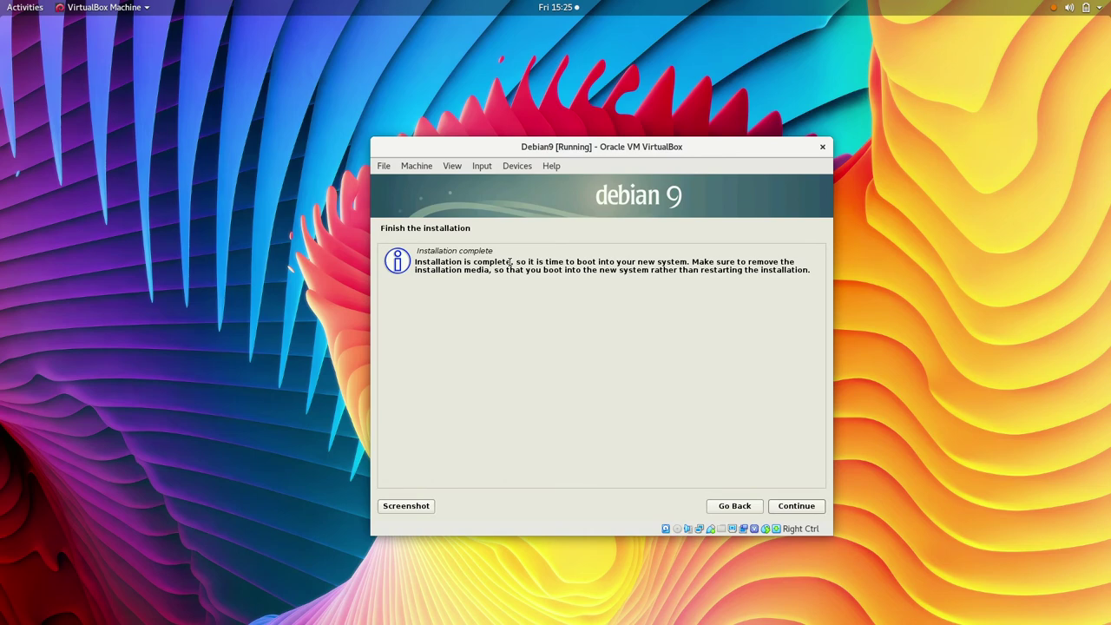
Step: Continue past the Installation complete message to reboot into Debian 9
{"action": "left_click", "coordinate": [793, 505]}
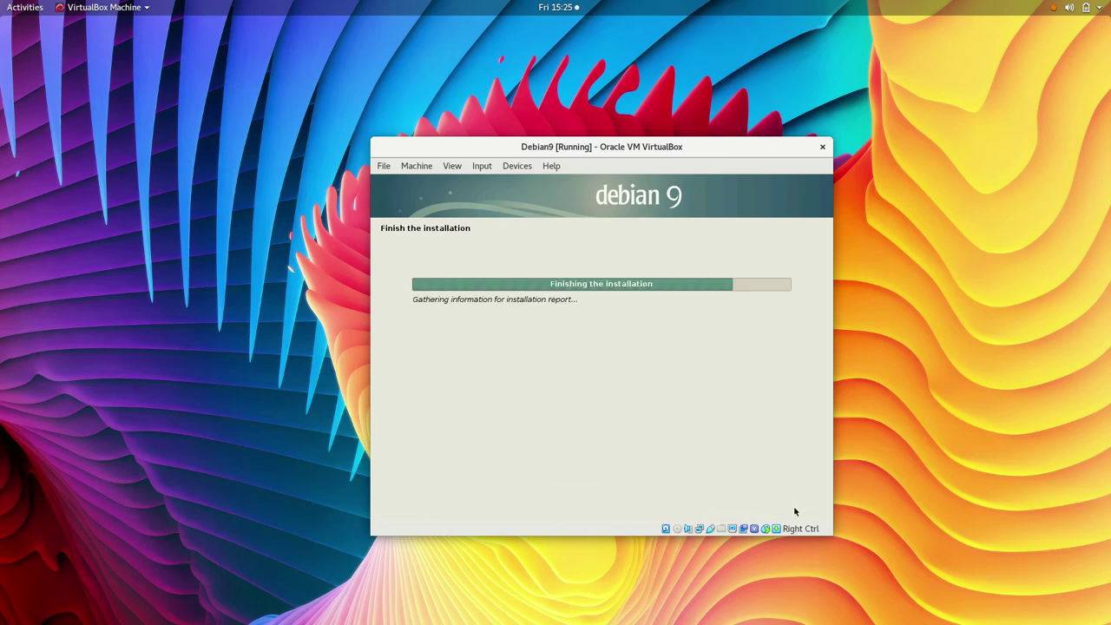